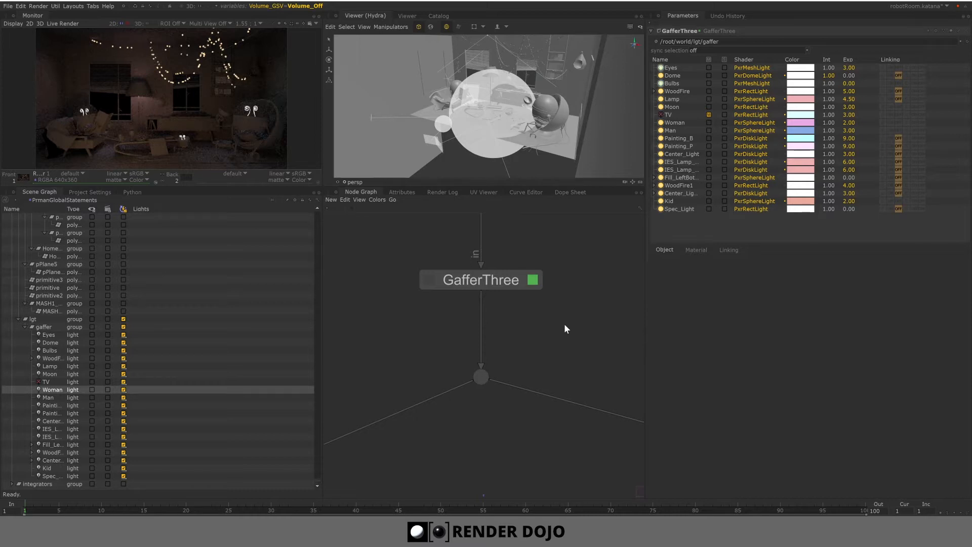
- Create a new GafferThree node in the node graph from the node search
middle_click_drag(564, 323, 416, 322)
key("Tab")
type("ga")
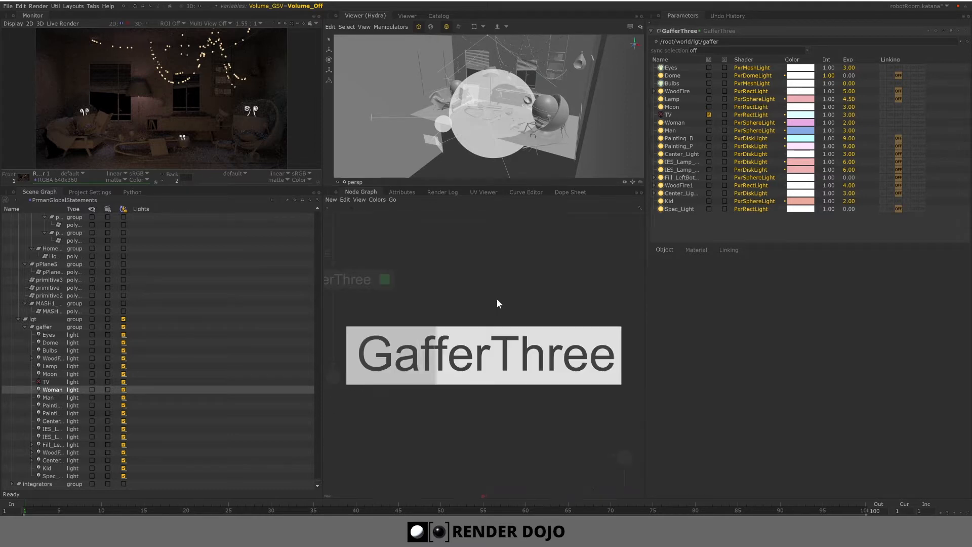
key("Return")
left_click(501, 280)
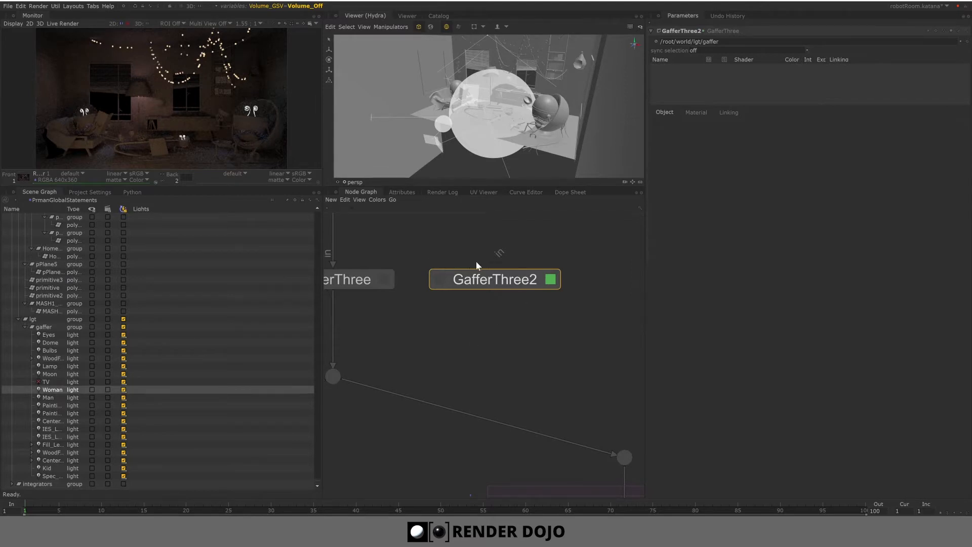
- Browse the PRMan light types and inspect the existing GafferThree node's Eyes mesh light
right_click(685, 79)
mouse_move(703, 80)
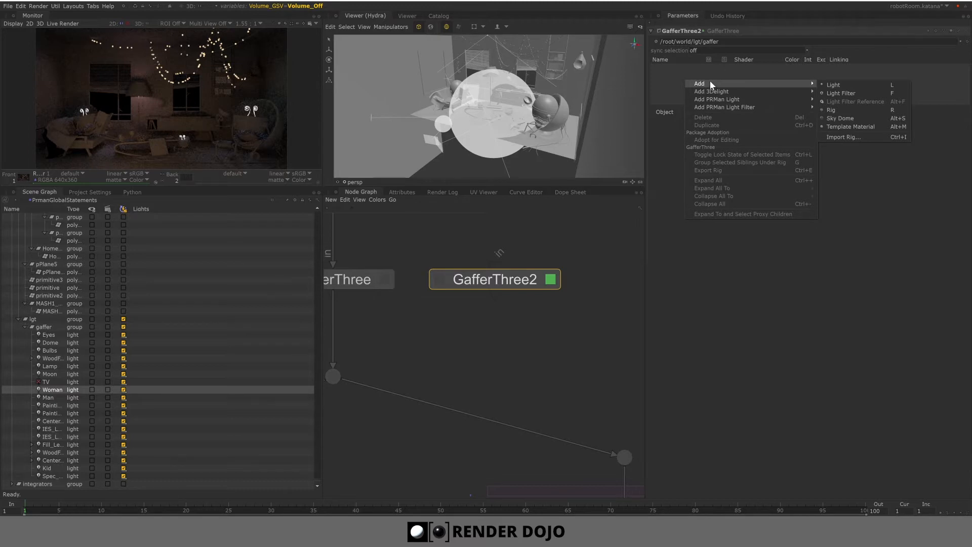
mouse_move(717, 101)
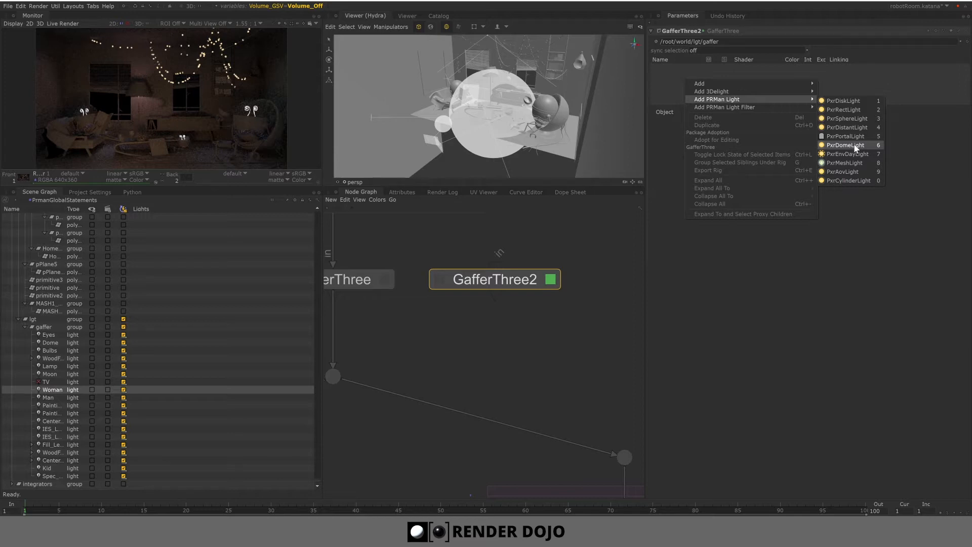
middle_click_drag(416, 249, 473, 243)
left_click(439, 275)
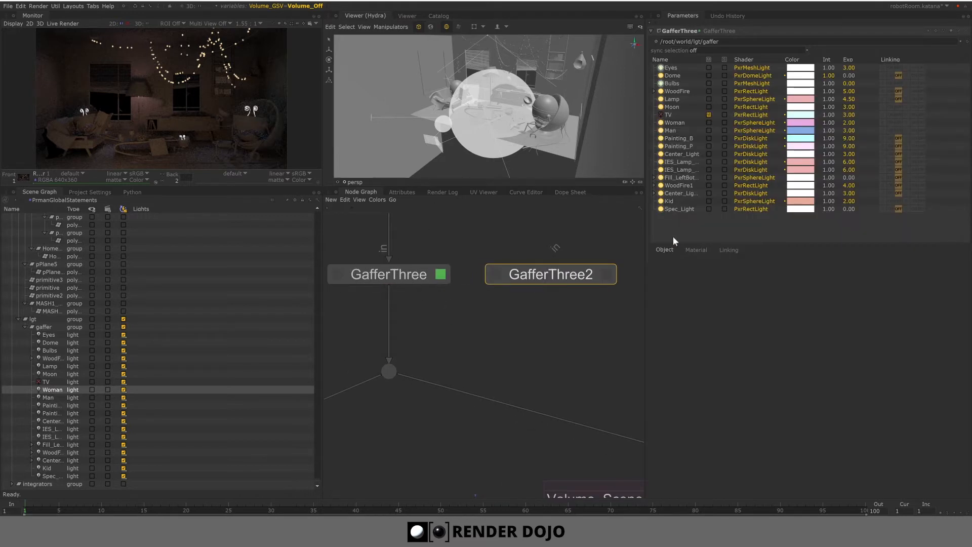
left_click(679, 68)
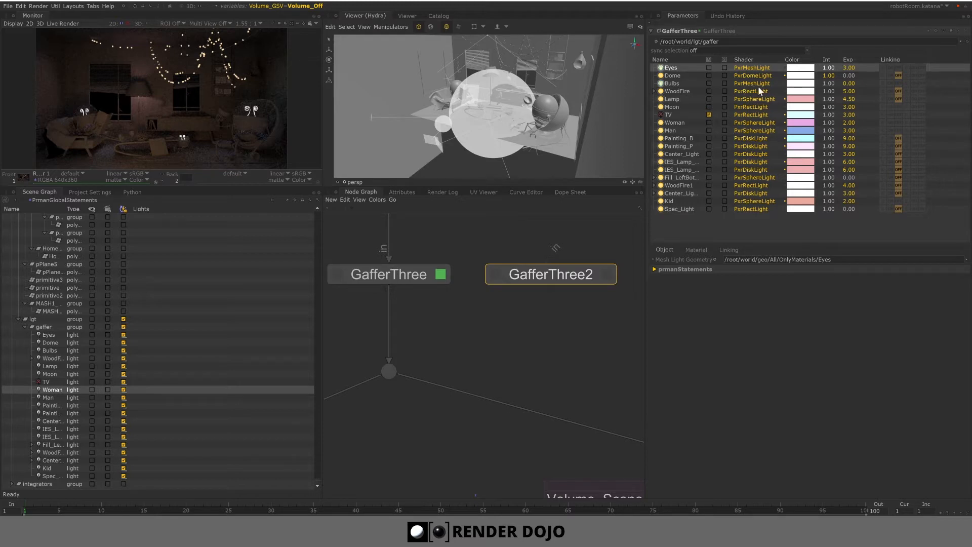
- Add a PxrRectLight to GafferThree2, making that node the viewed and edited one
left_click(608, 274)
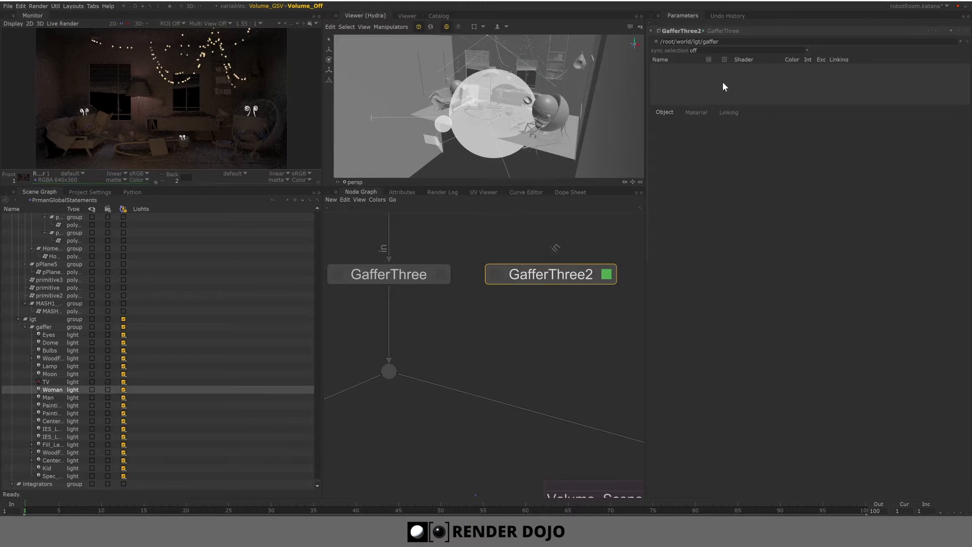
mouse_move(587, 273)
left_mouse_down()
mouse_move(560, 279)
mouse_move(579, 282)
left_mouse_up()
right_click(685, 68)
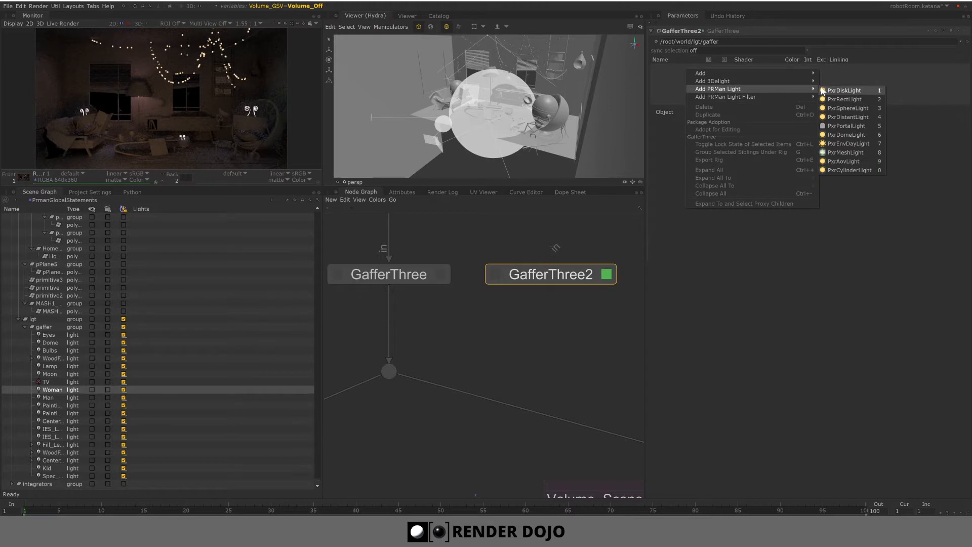
left_click(844, 100)
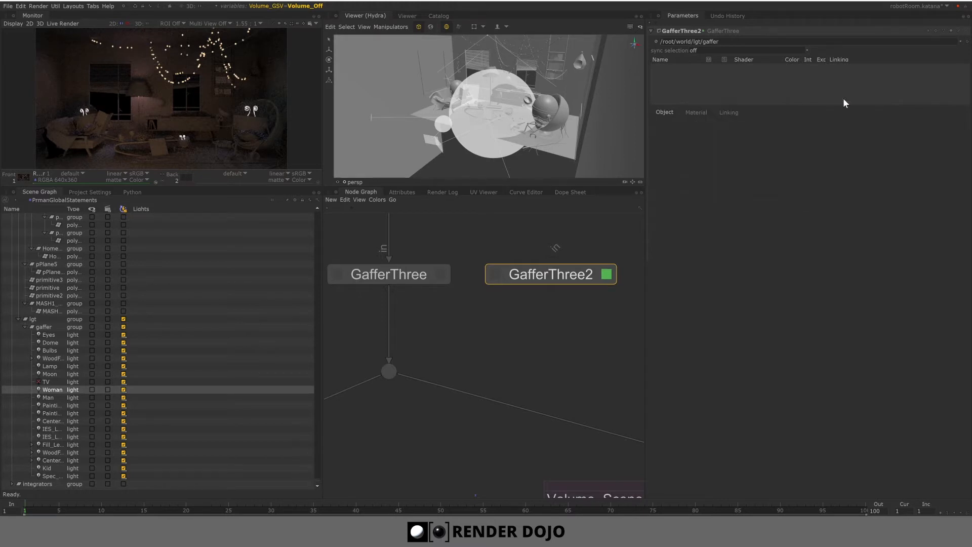
left_click(499, 276)
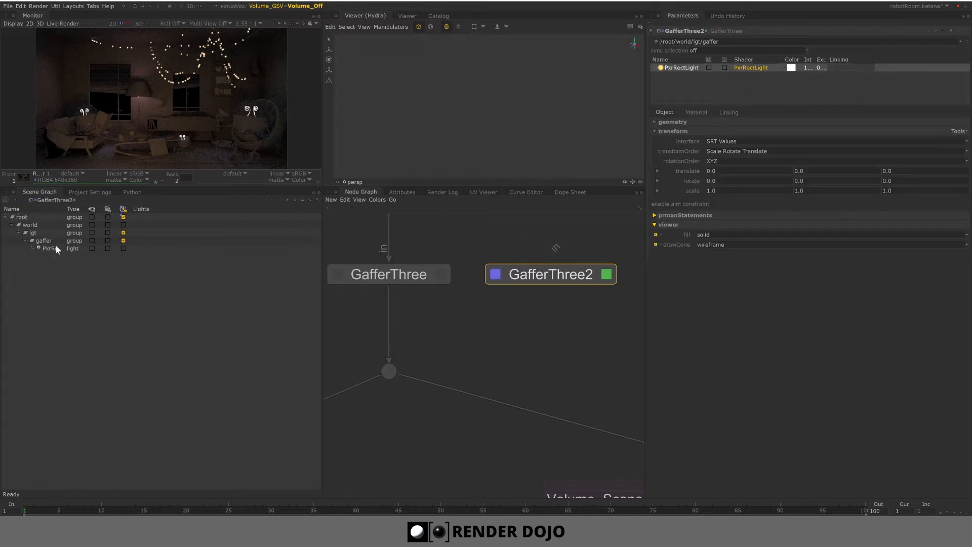
- Move the PxrRectLight with the Move tool to a translate of about 0, 2.1, 5.0
left_click(50, 248)
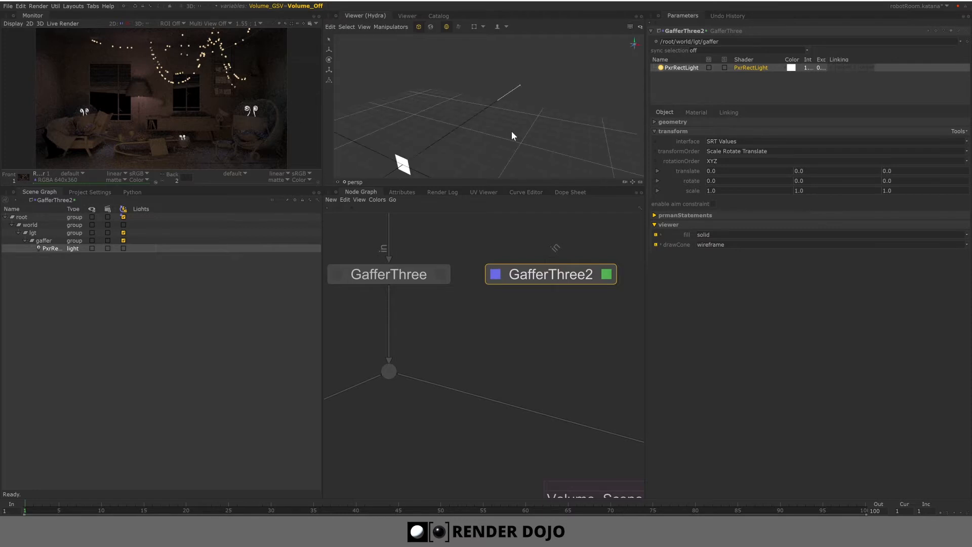
left_click_drag(464, 143, 522, 123, "alt")
key("w")
left_click_drag(437, 96, 377, 105)
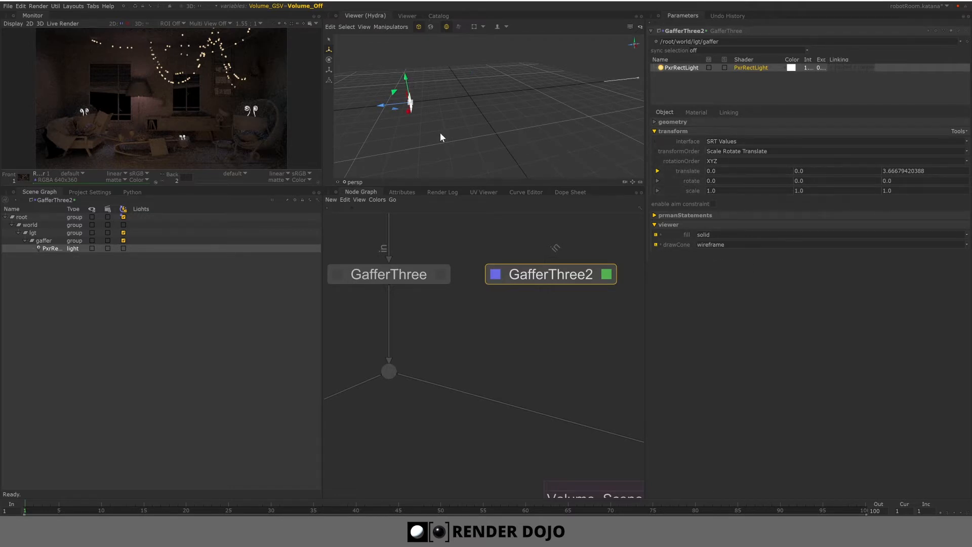
left_click_drag(406, 86, 403, 47)
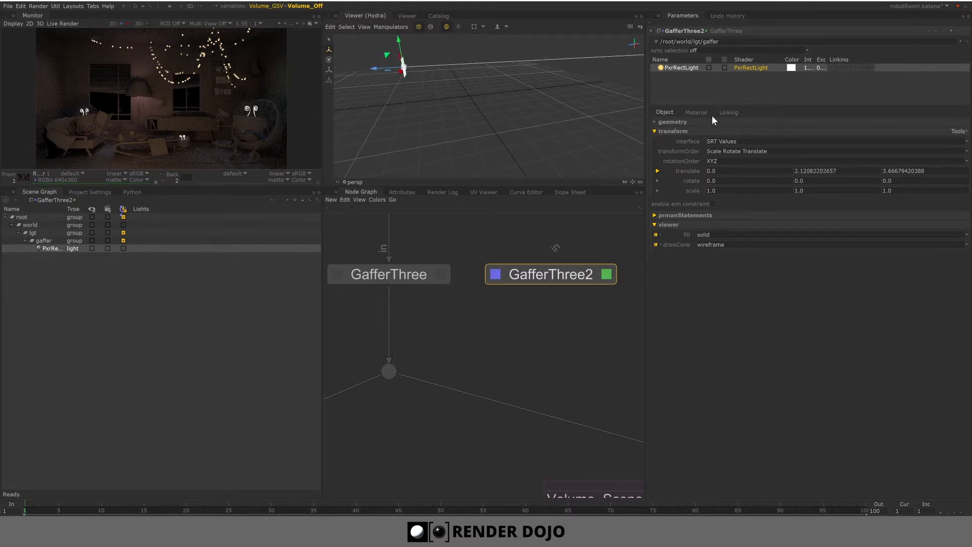
left_click(685, 123)
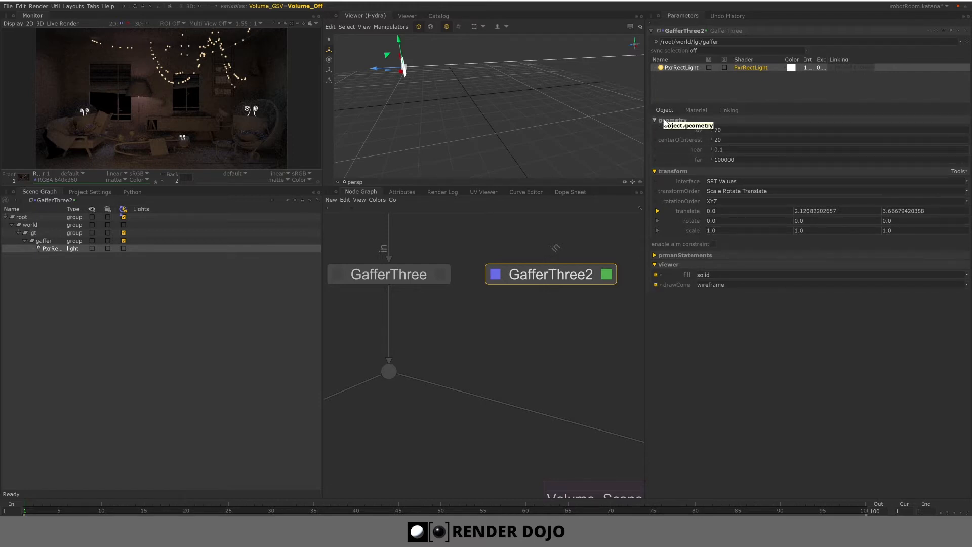
left_click(665, 122)
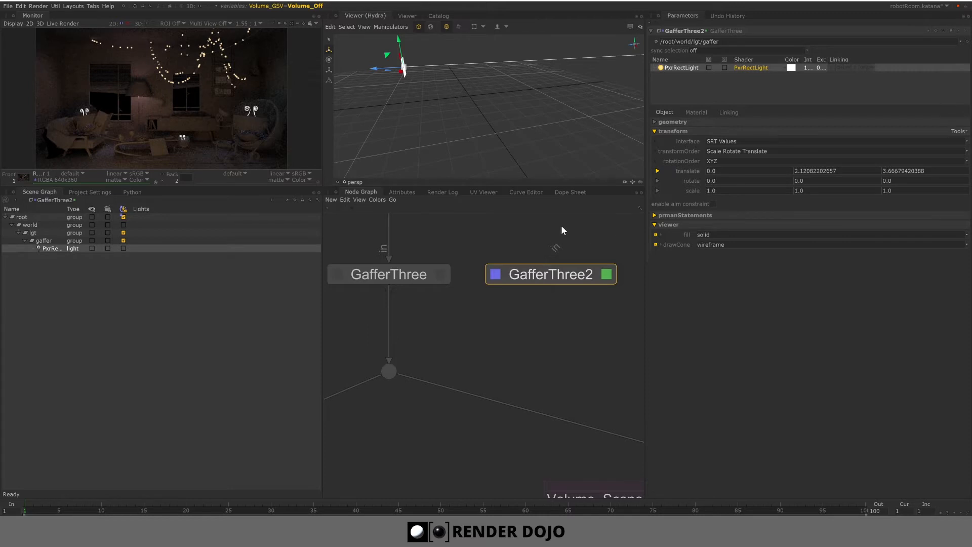
mouse_move(372, 69)
left_mouse_down()
mouse_move(320, 68)
mouse_move(490, 63)
mouse_move(361, 69)
left_mouse_up()
mouse_move(444, 90)
left_mouse_down("alt")
mouse_move(531, 103)
mouse_move(470, 101)
mouse_move(441, 84)
left_mouse_up("alt")
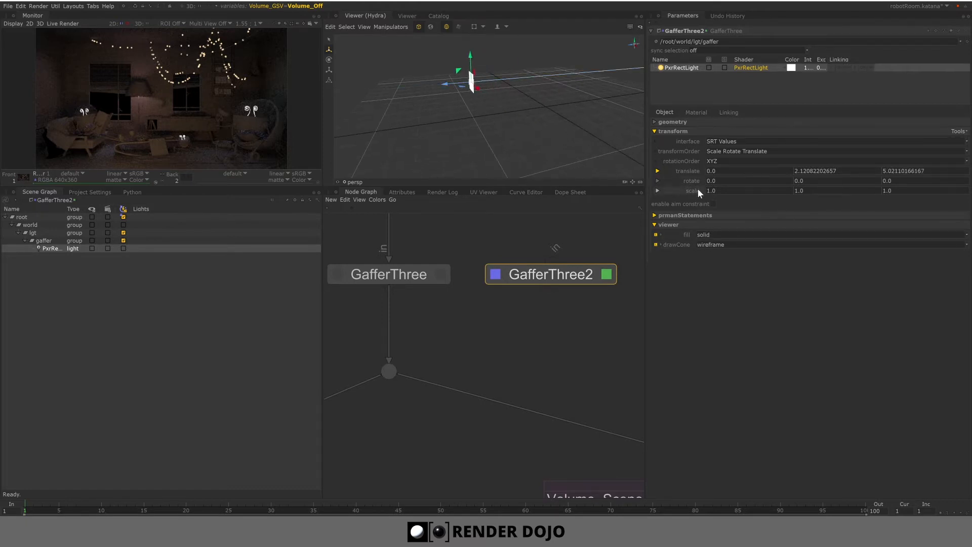
- Enable Temperature on the PxrRectLight's material and expand its Refine settings
left_click(697, 215)
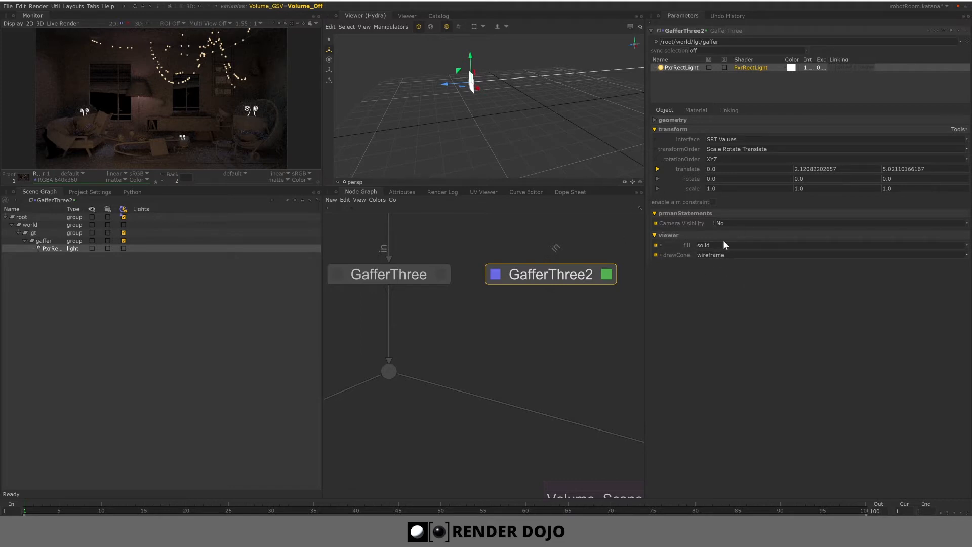
left_click(576, 135)
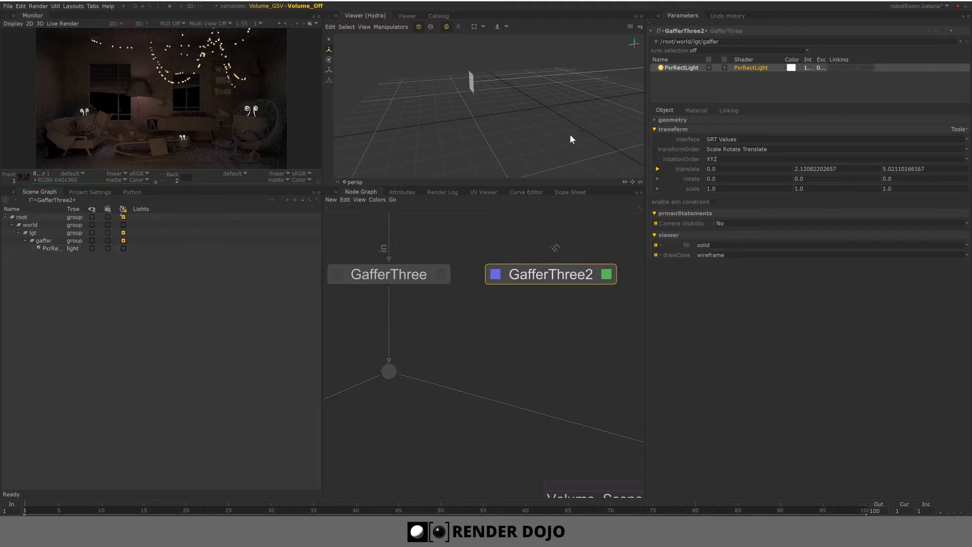
left_click(471, 81)
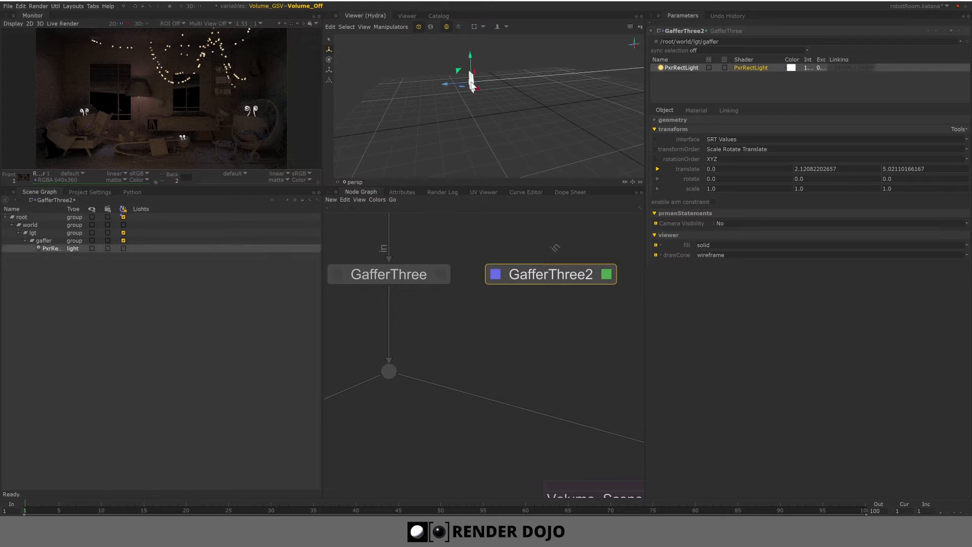
left_click(697, 110)
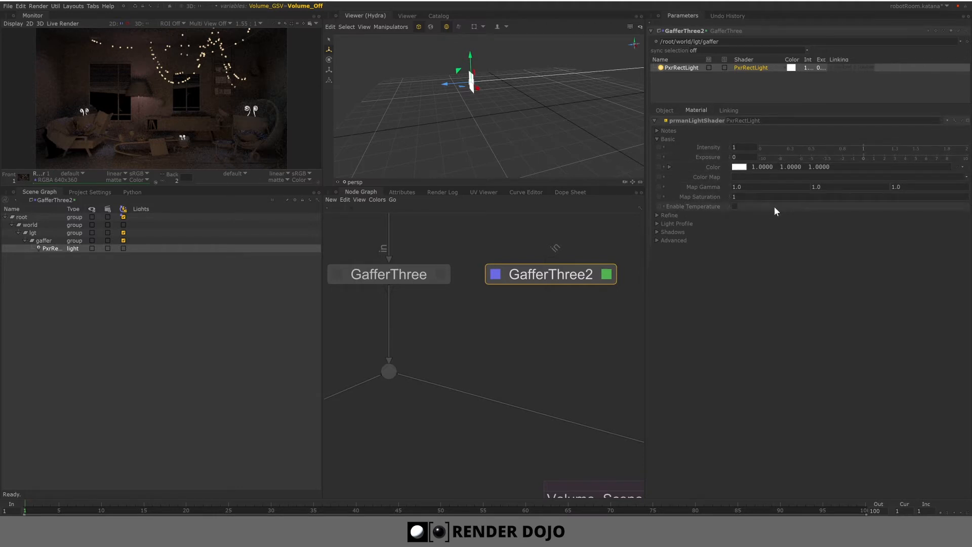
left_click(734, 206)
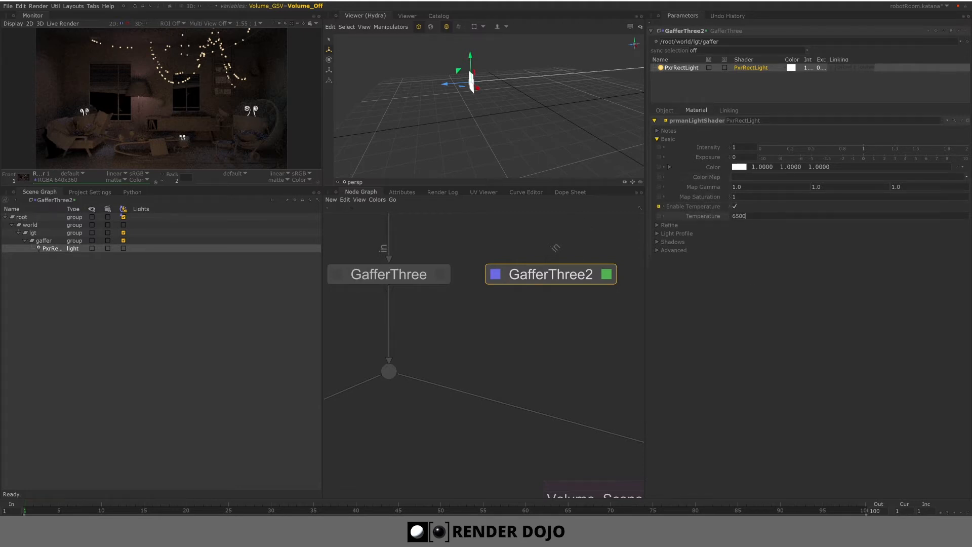
left_click(789, 217)
left_click(671, 225)
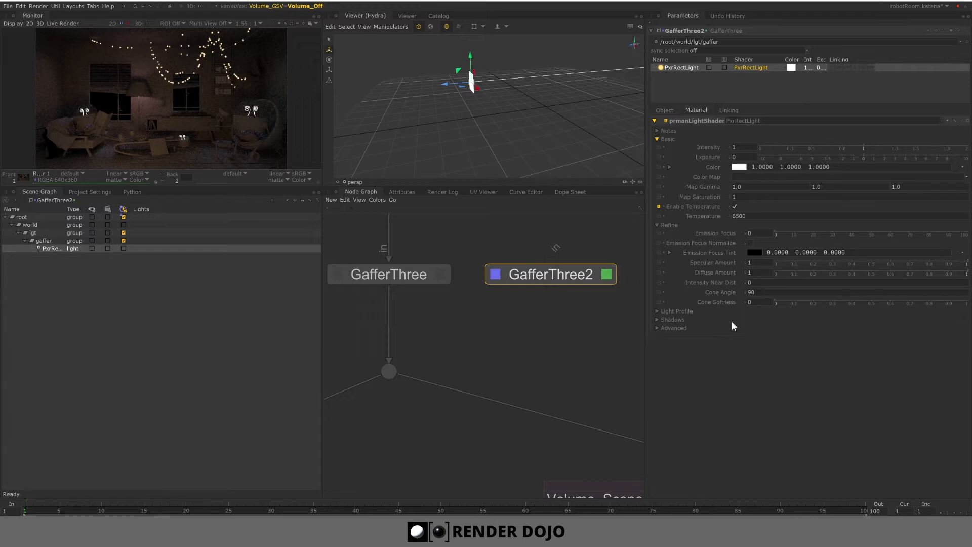
mouse_move(721, 262)
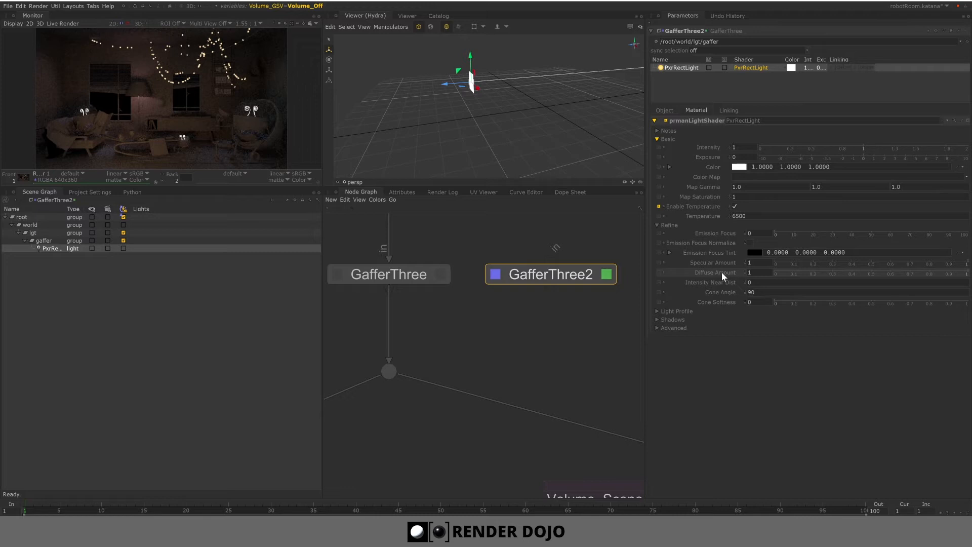
right_click(683, 84)
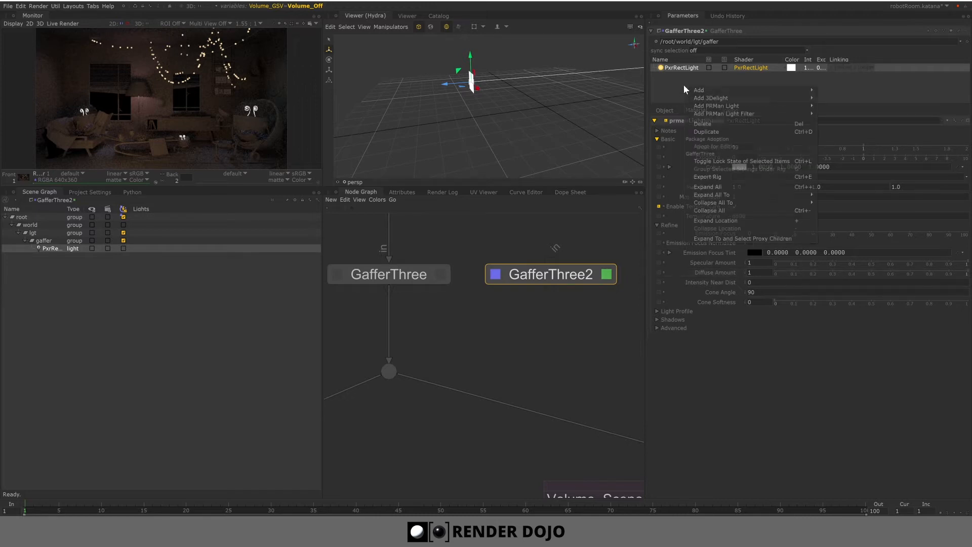
mouse_move(725, 105)
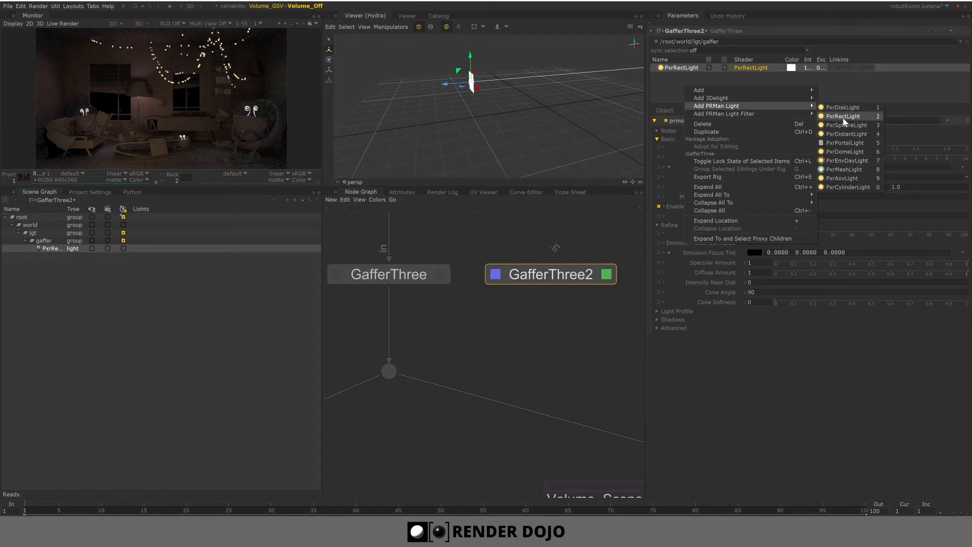
left_click(862, 169)
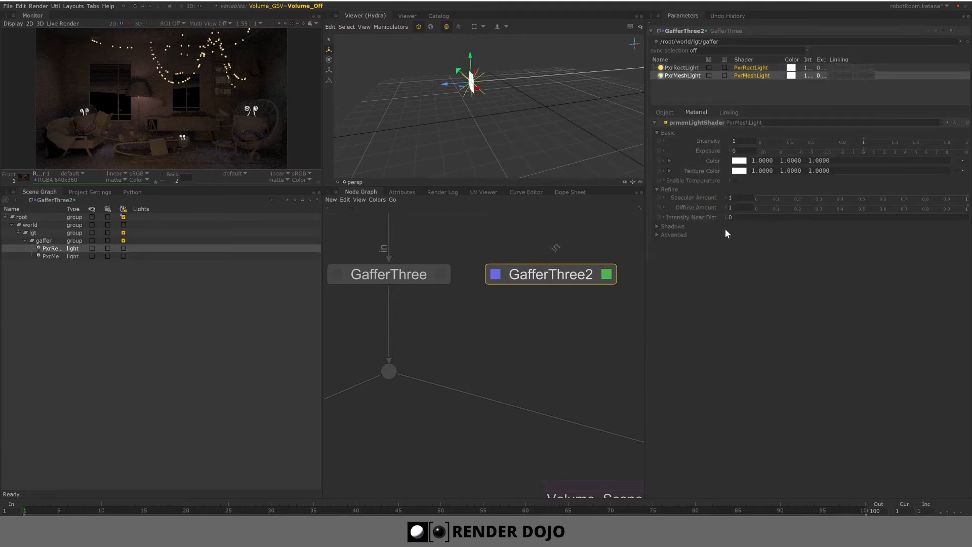
left_click(670, 115)
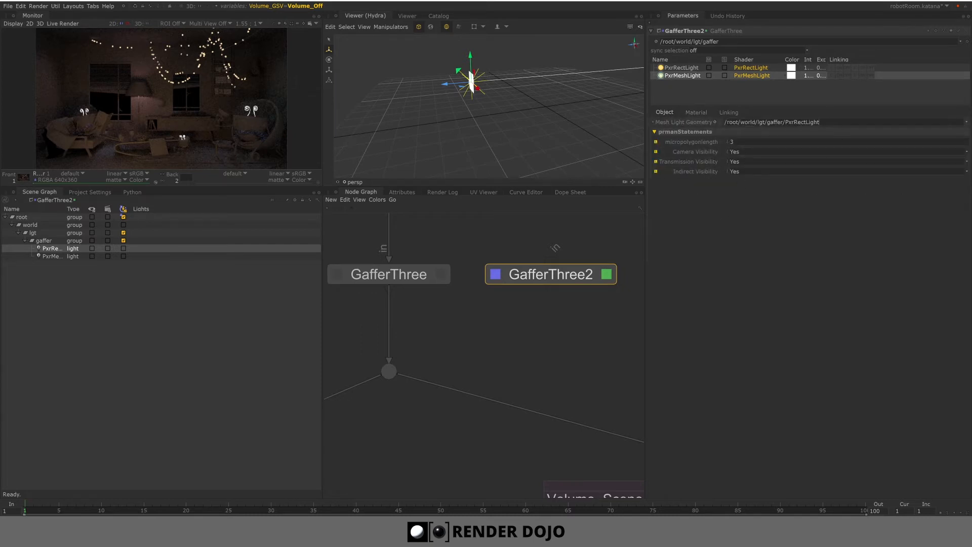
left_click_drag(821, 122, 724, 122)
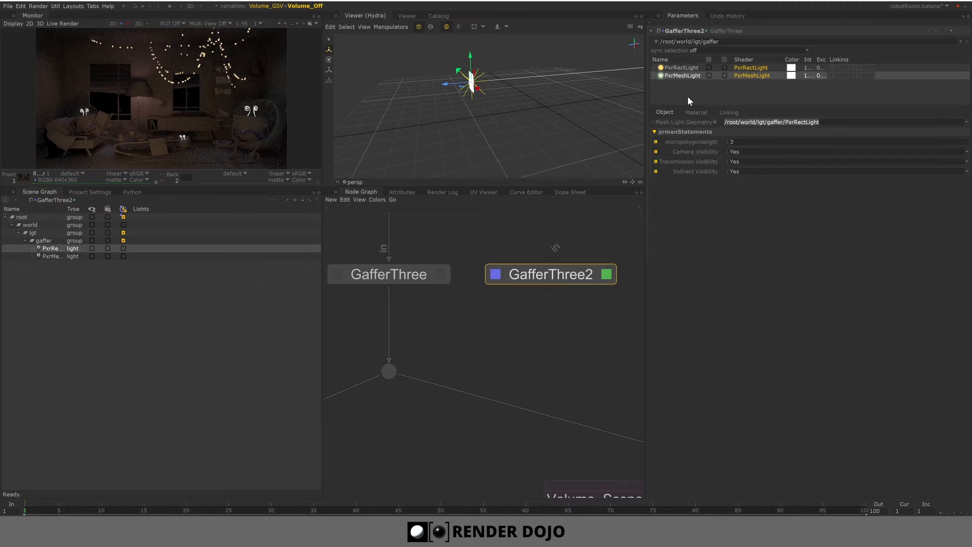
right_click(684, 75)
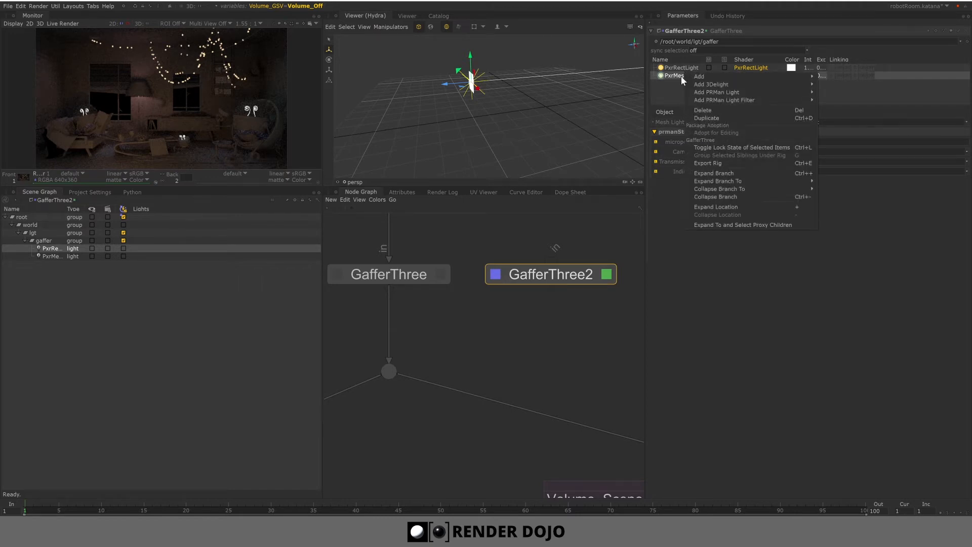
left_click(711, 111)
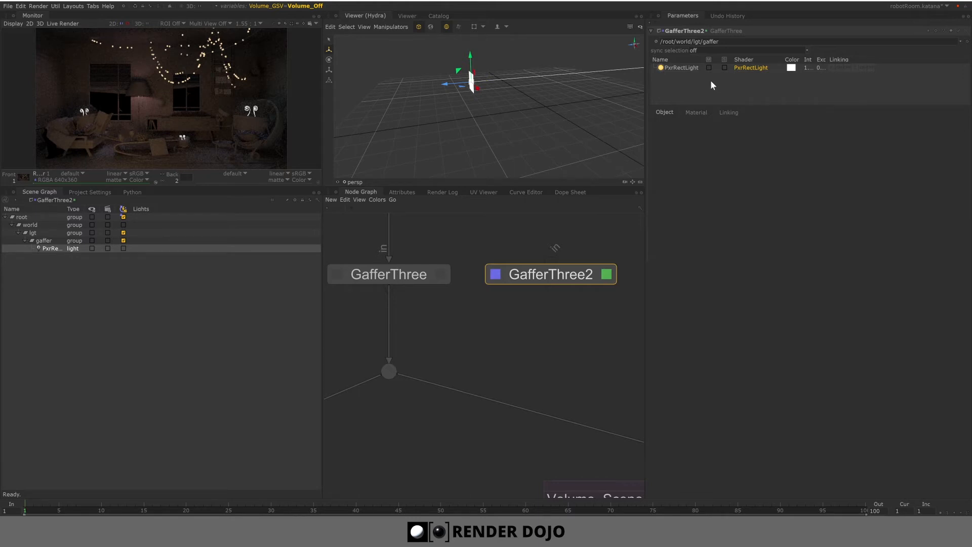
- Inspect light linking for the PxrRectLight and for the original gaffer's Lamp light, expanding its off paths
left_click(732, 113)
left_click(694, 68)
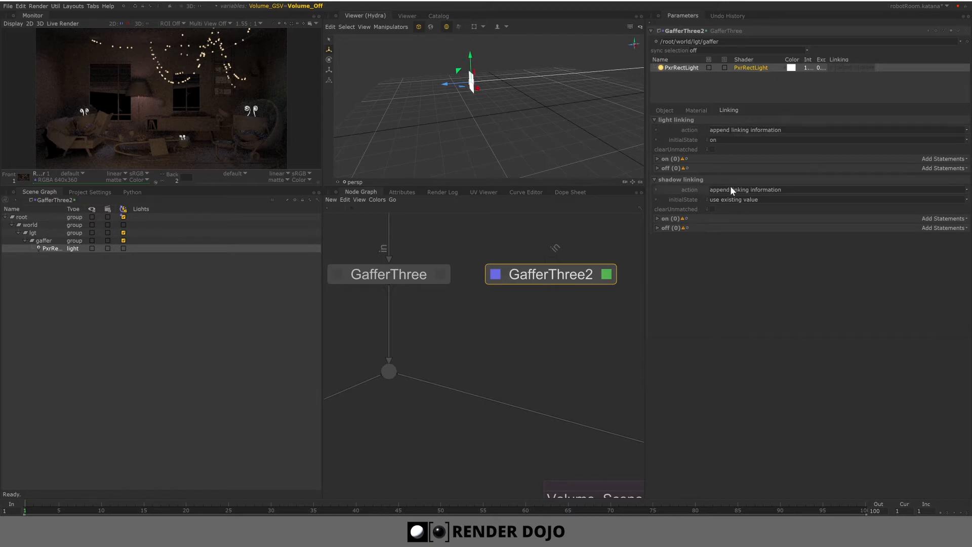
left_click(442, 273)
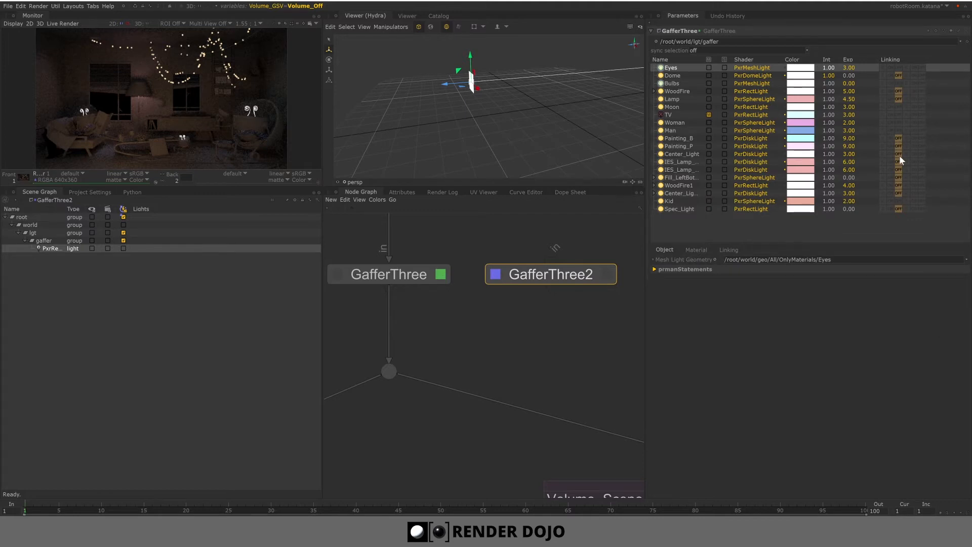
left_click(728, 250)
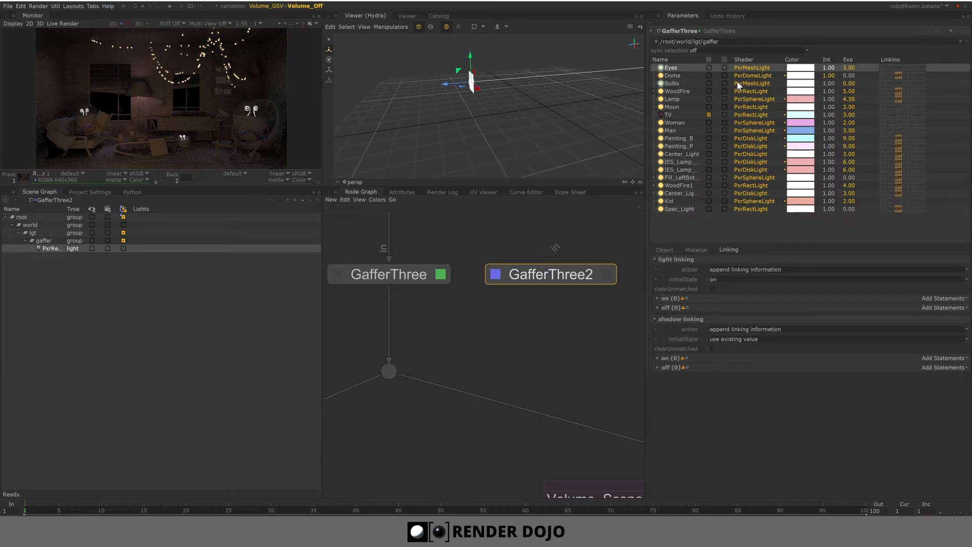
left_click(751, 99)
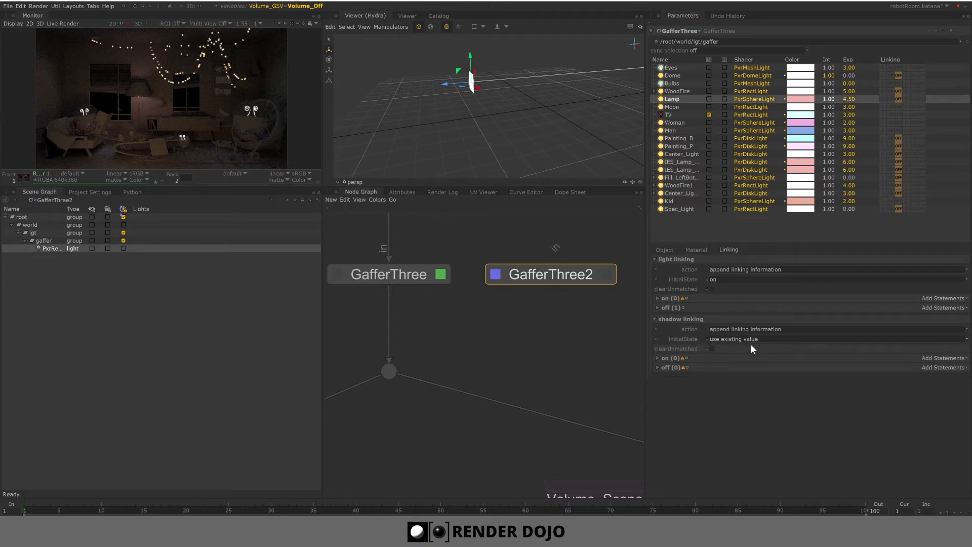
left_click(658, 308)
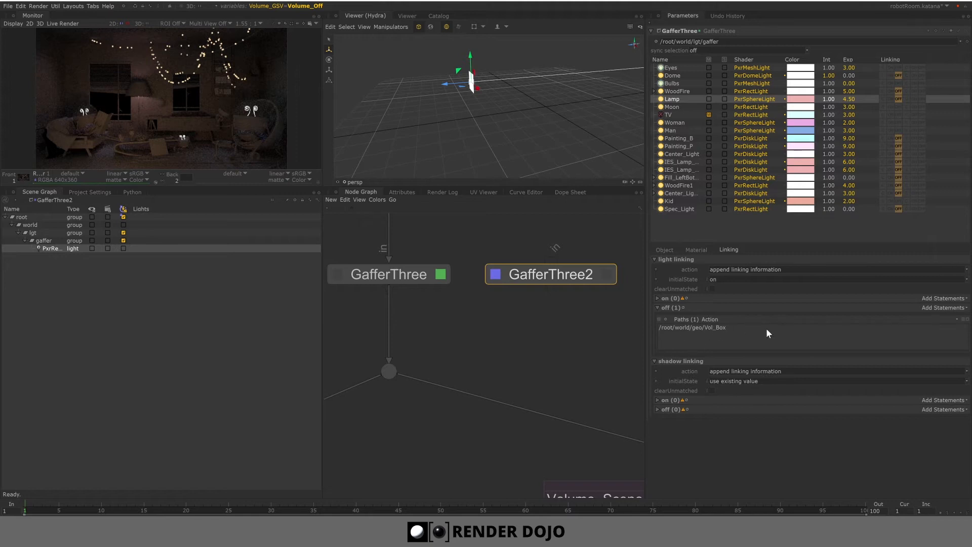
- View the original GafferThree node's scene and expand the geo location in the Scene Graph
left_click(372, 274)
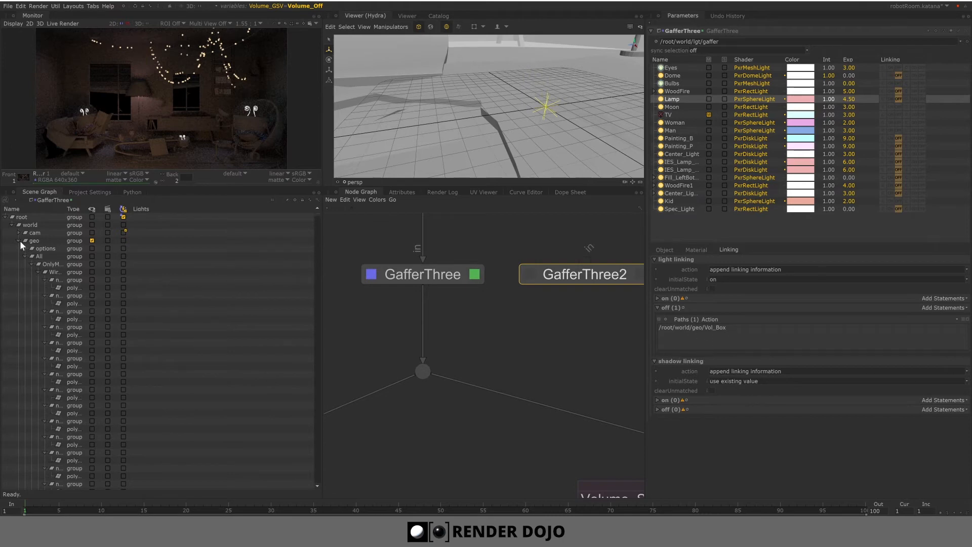
left_click(34, 241)
left_click(26, 256)
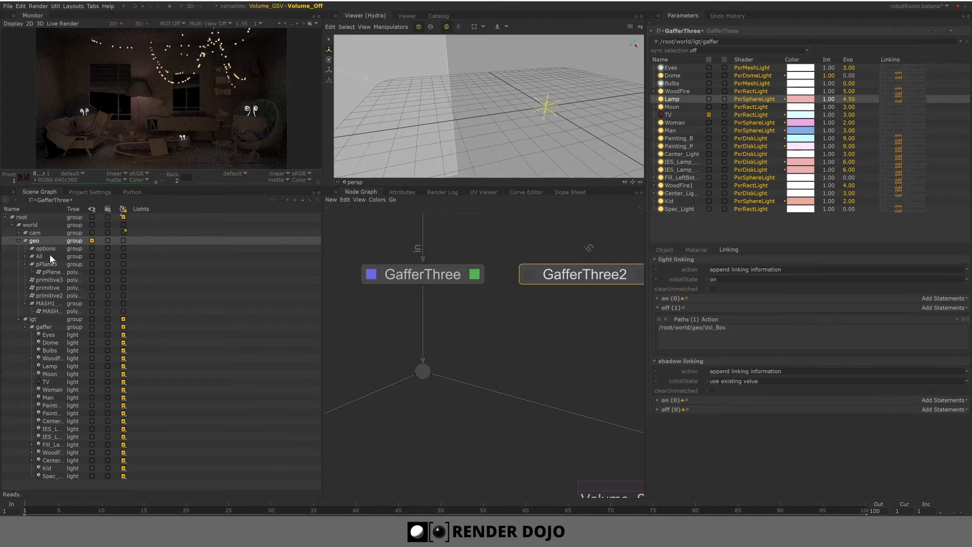
left_click_drag(65, 210, 112, 214)
scroll(505, 349, "down", 6)
middle_click_drag(521, 476, 503, 291)
scroll(477, 330, "up", 3)
scroll(484, 361, "up", 3)
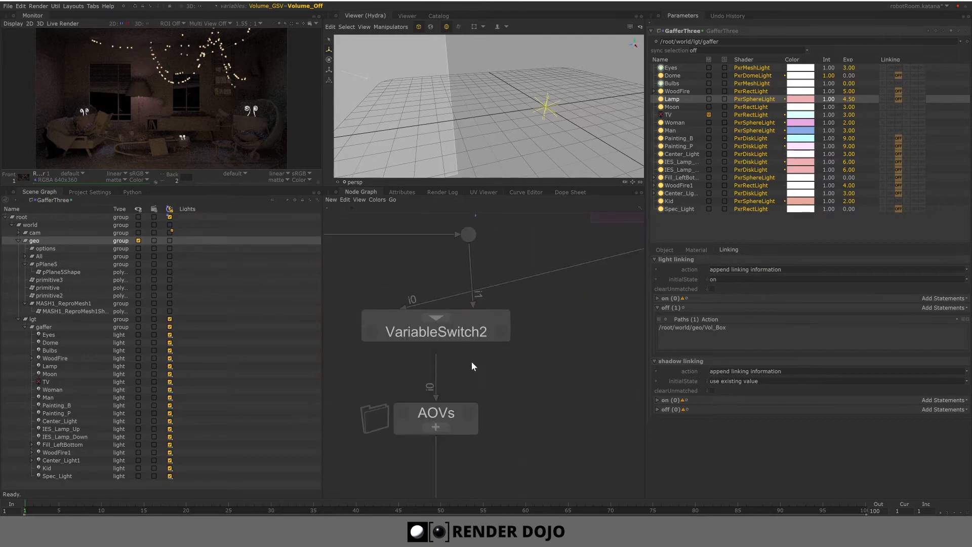
- Browse the node graph to locate the Volume_Scene group and its nodes
middle_click_drag(495, 348, 411, 423)
scroll(515, 392, "down", 3)
middle_click_drag(532, 369, 434, 401)
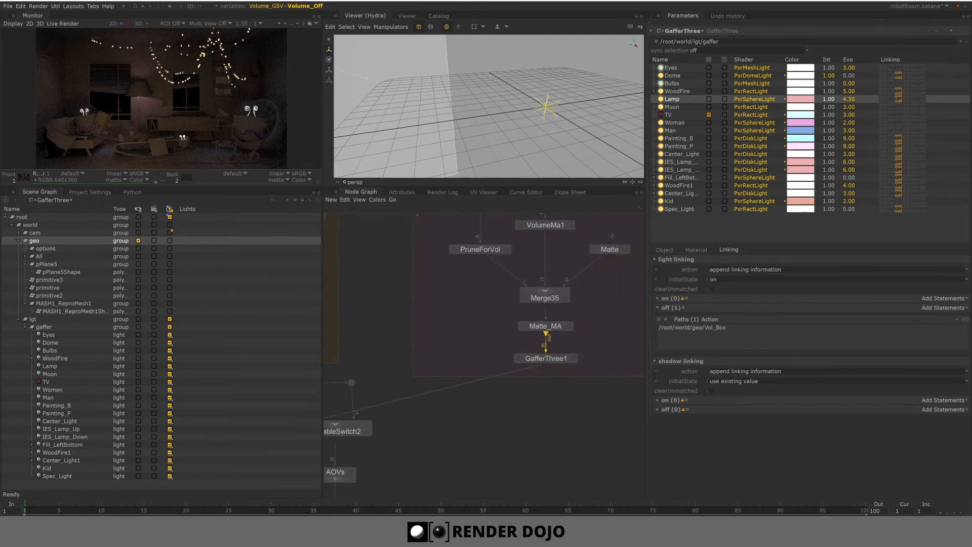
middle_click_drag(546, 337, 472, 381)
middle_click_drag(501, 302, 497, 315)
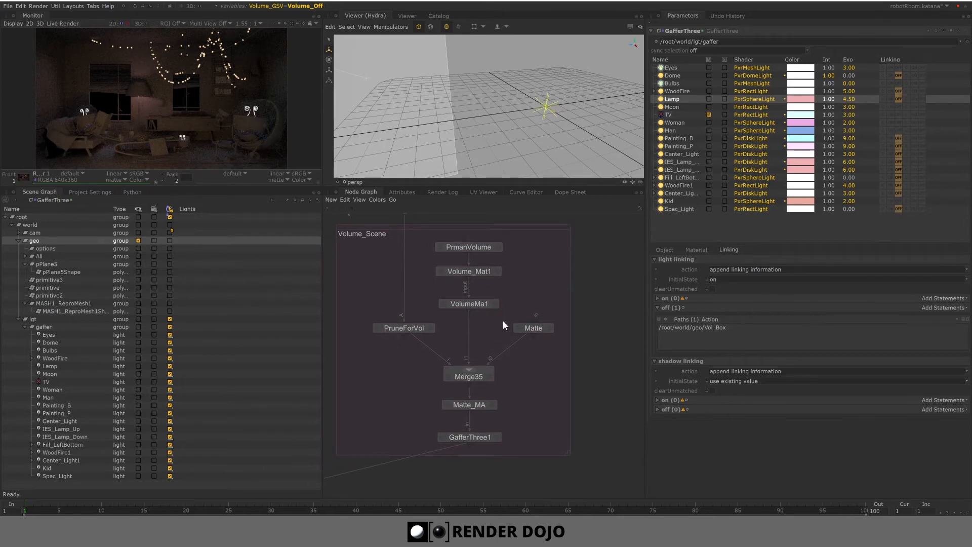
- Inspect the PrmanVolume node's parameters, then return to editing the original GafferThree node
left_click(498, 247)
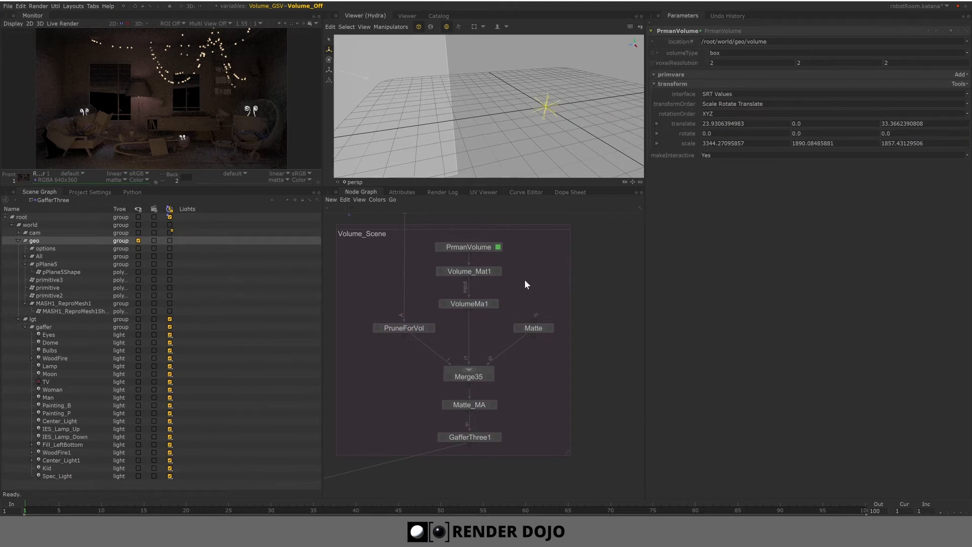
middle_click_drag(410, 221, 469, 308)
middle_click_drag(349, 235, 501, 333)
scroll(499, 308, "up", 4)
left_click(500, 308)
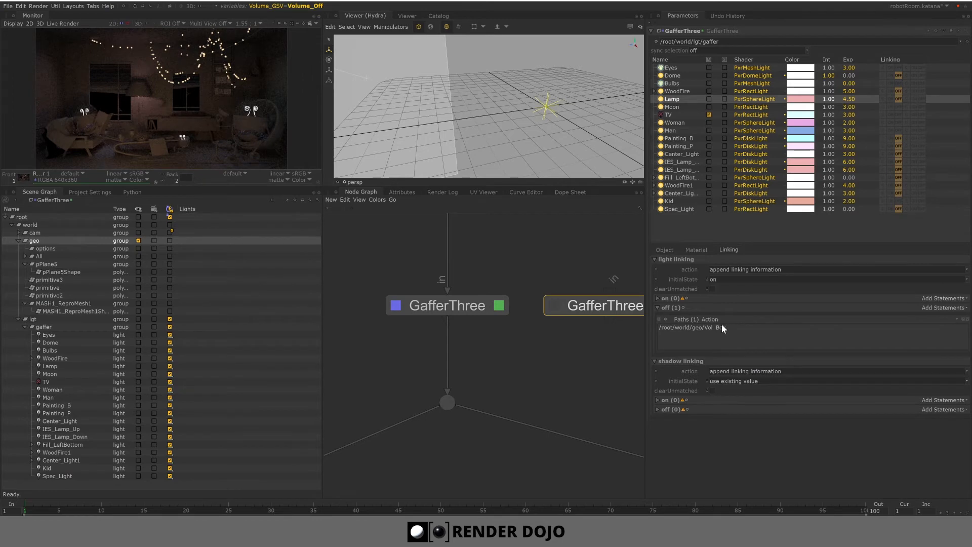
- Look over the node graph layout and the light linking action option of GafferThree
scroll(495, 381, "down", 7)
middle_click_drag(493, 381, 483, 293)
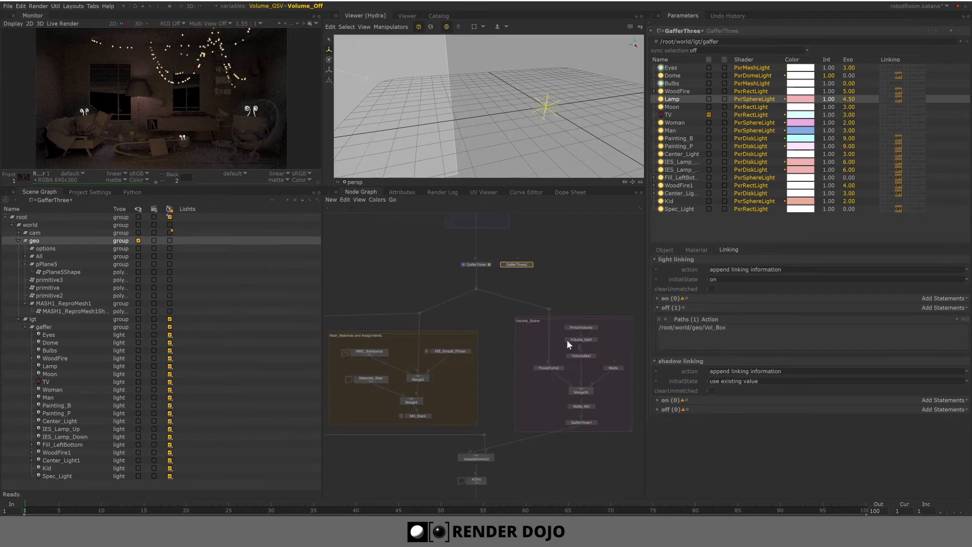
scroll(582, 406, "up", 4)
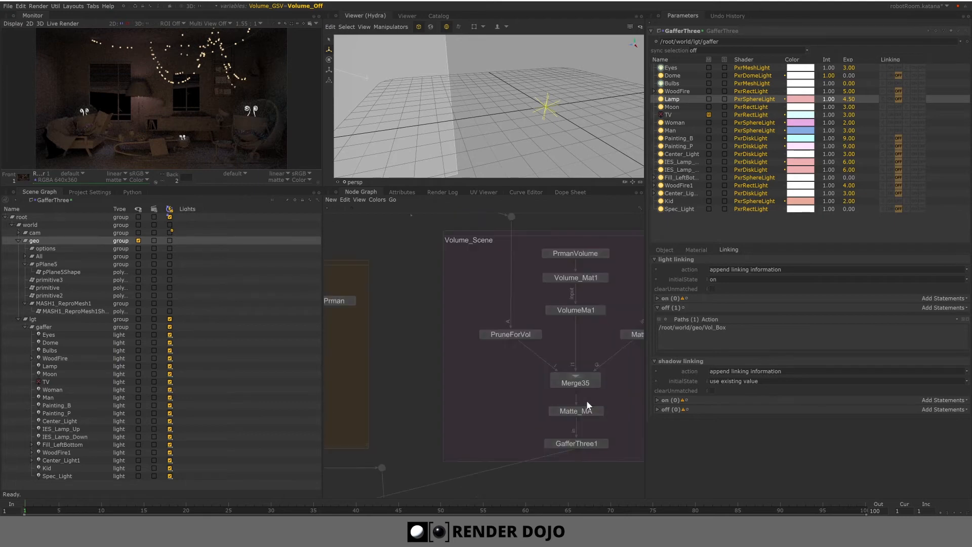
middle_click_drag(453, 413, 483, 462)
middle_click_drag(439, 270, 461, 372)
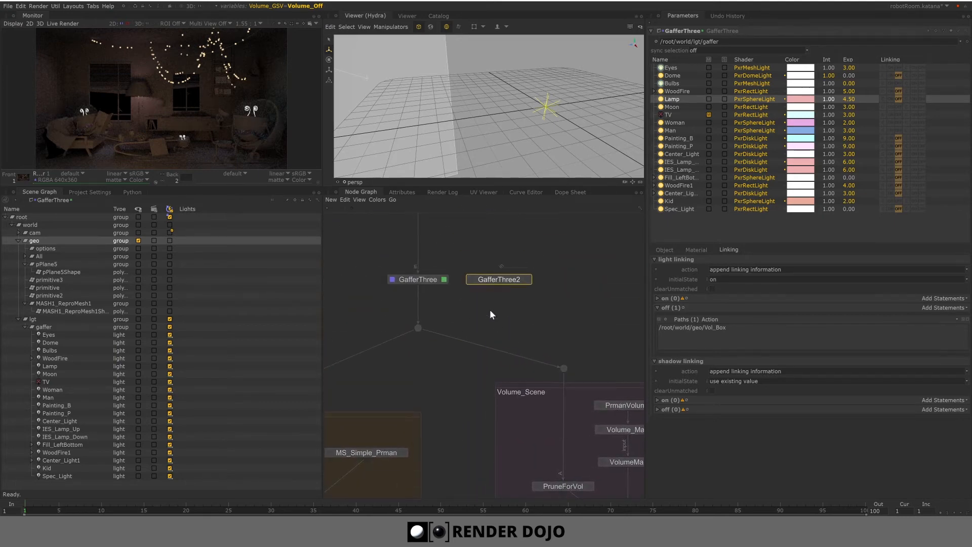
scroll(439, 290, "up", 4)
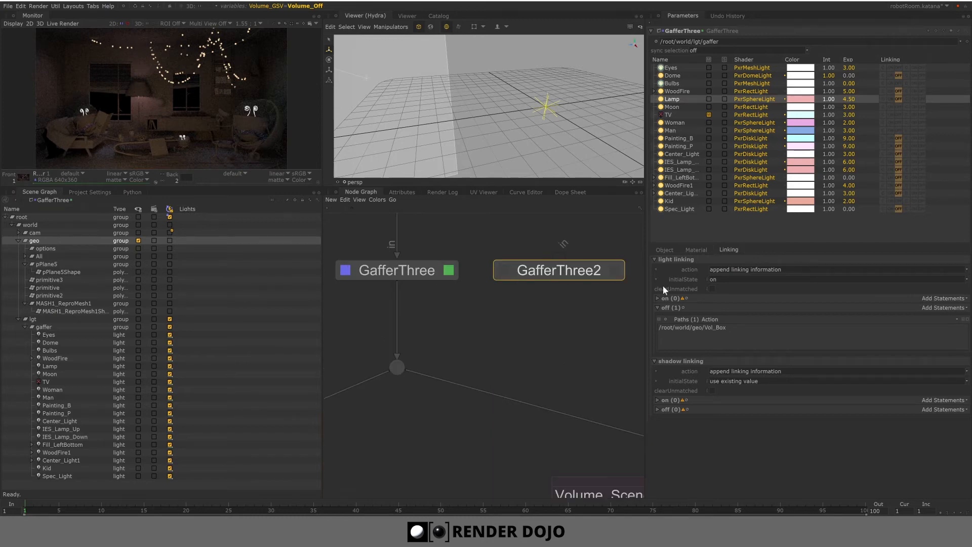
mouse_move(688, 274)
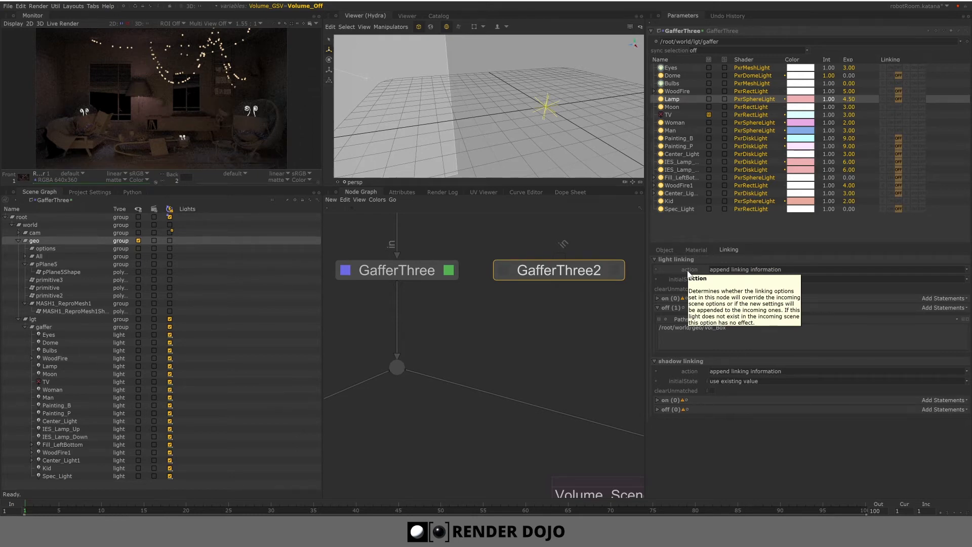
- Try to add a light-linking off statement for the Moon light using the primitive3 scene graph selection
left_click(680, 107)
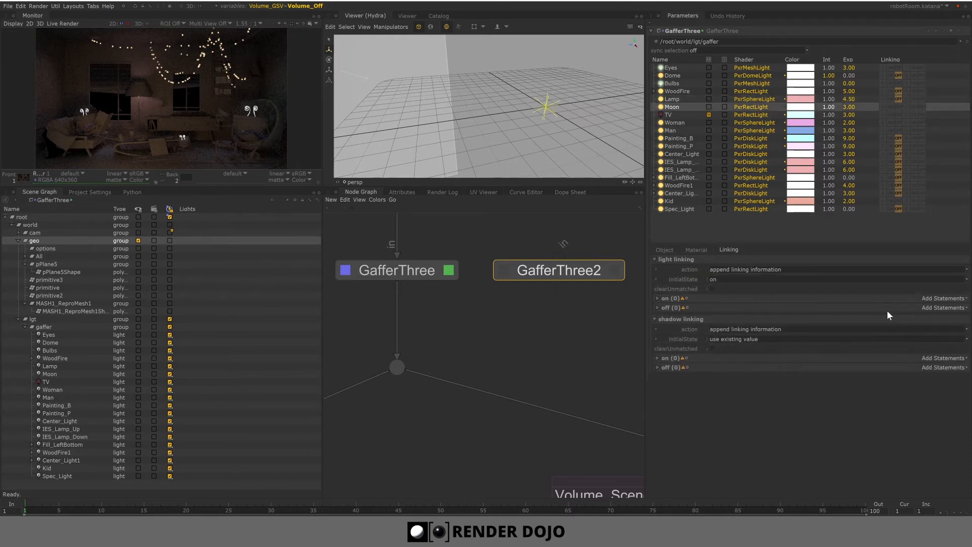
left_click(942, 308)
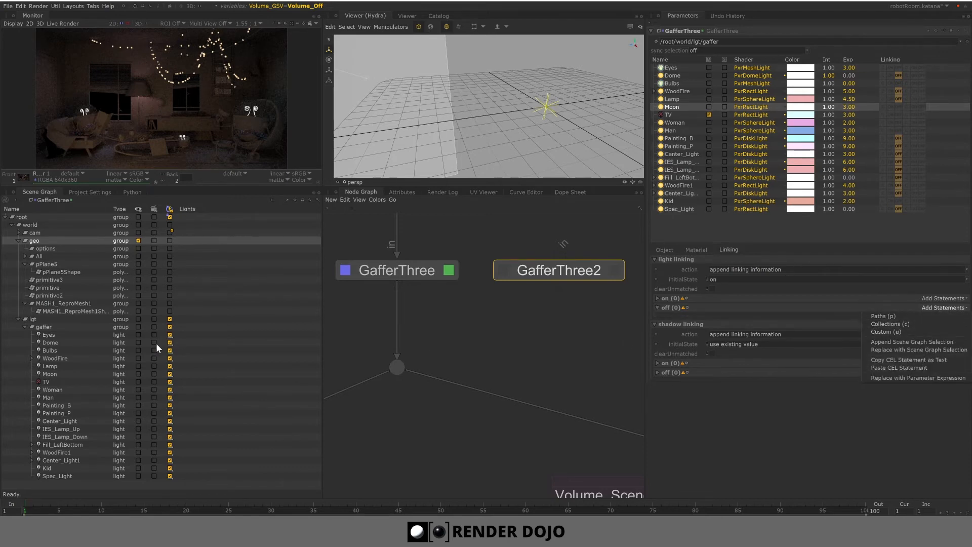
left_click(59, 279)
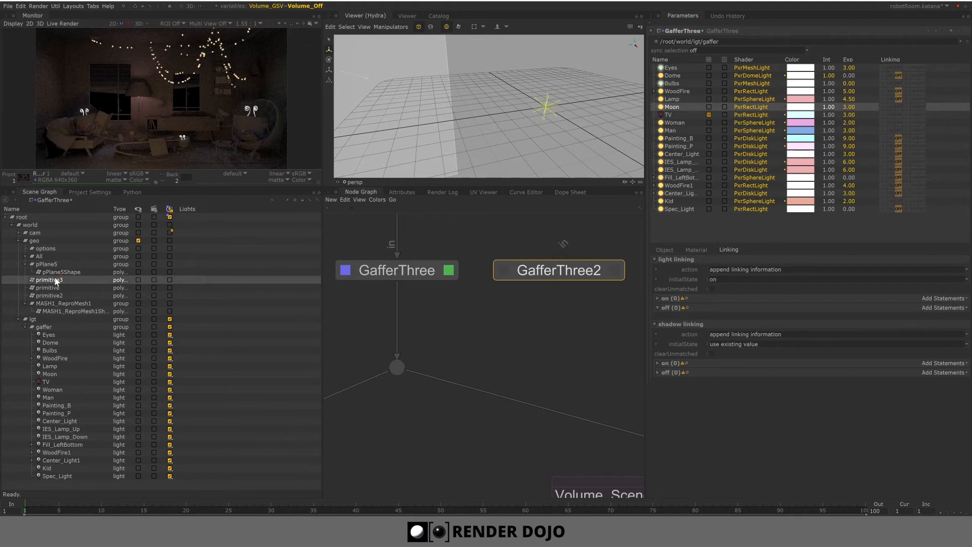
left_click(487, 359)
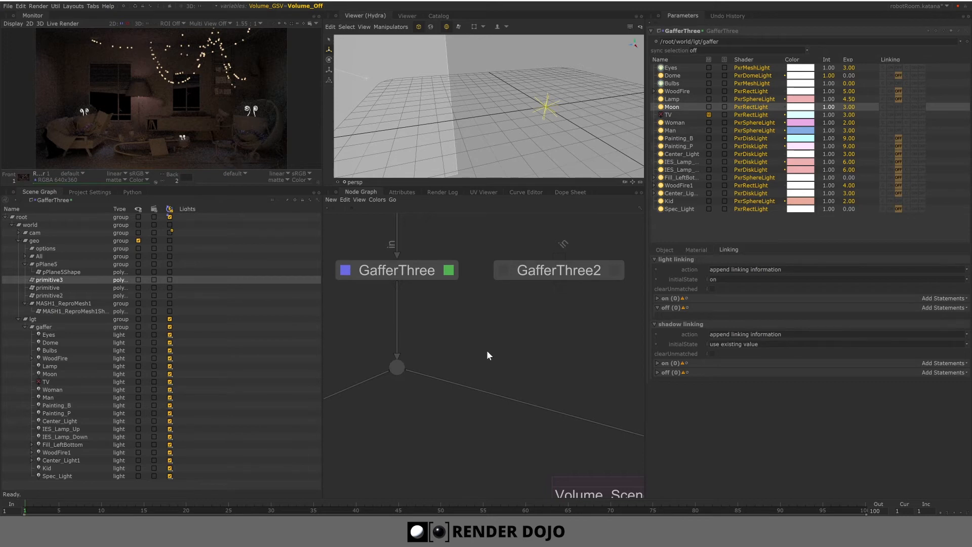
- Review the light-linking settings of the Eyes, Dome, Bulbs, WoodFire and Lamp lights
scroll(423, 125, "down", 20)
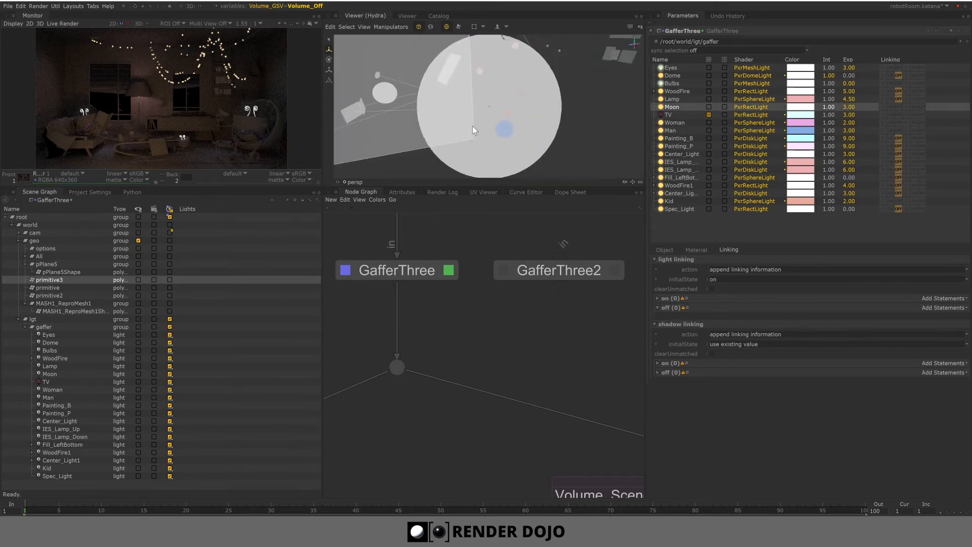
scroll(472, 126, "down", 3)
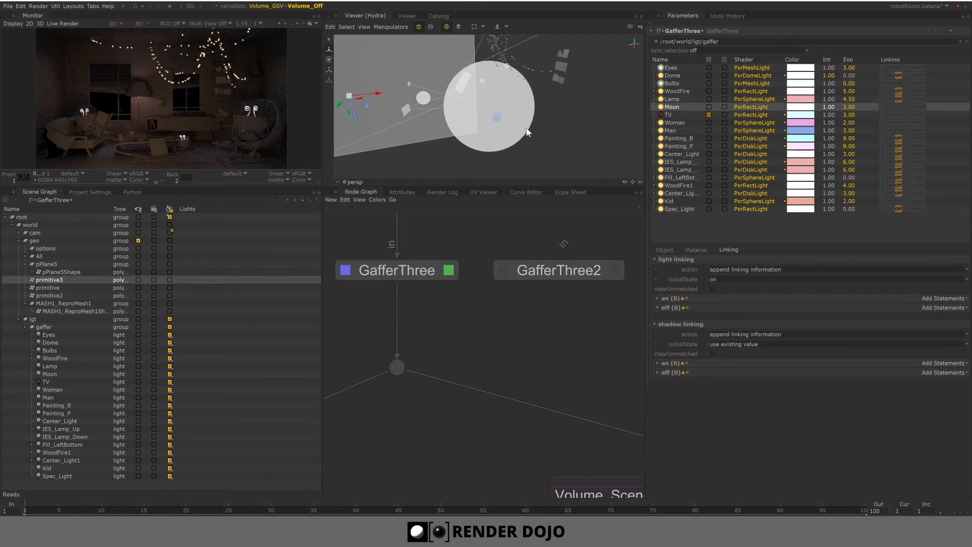
left_click_drag(545, 130, 558, 127, "alt")
middle_click_drag(558, 128, 587, 142, "alt")
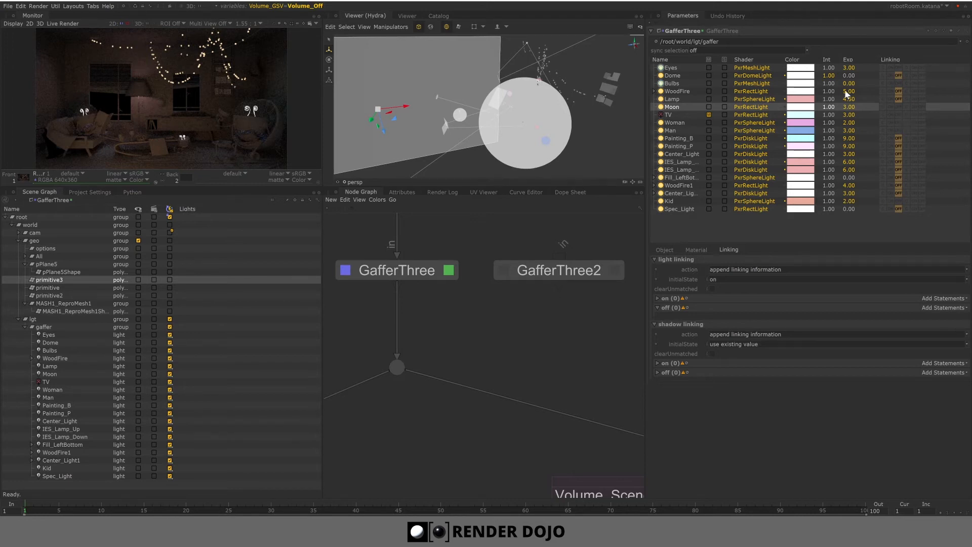
left_click(673, 69)
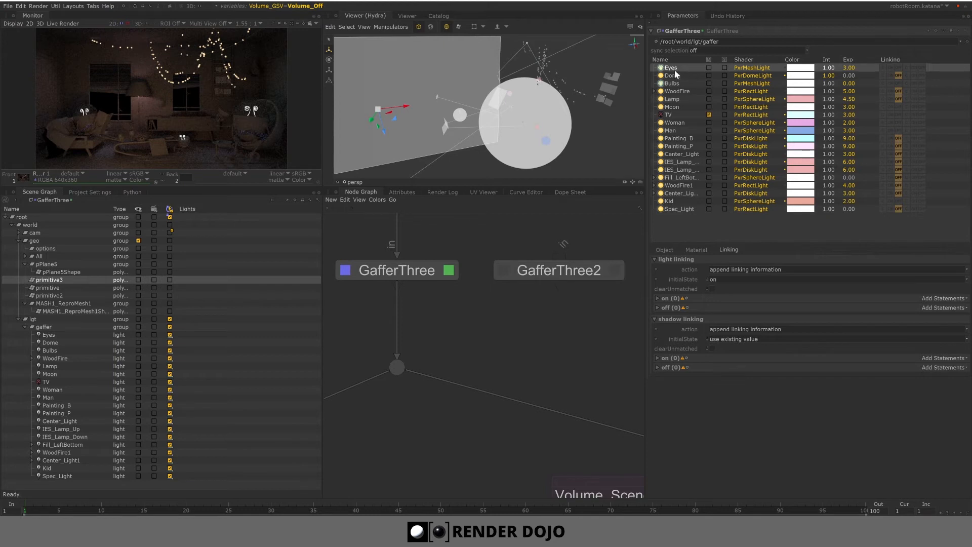
left_click(677, 76)
left_click(674, 84)
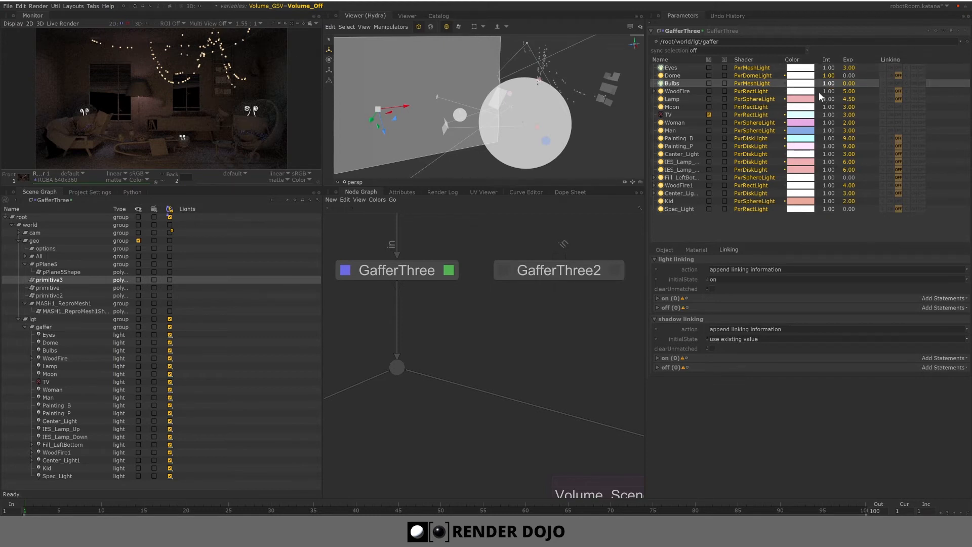
left_click(678, 90)
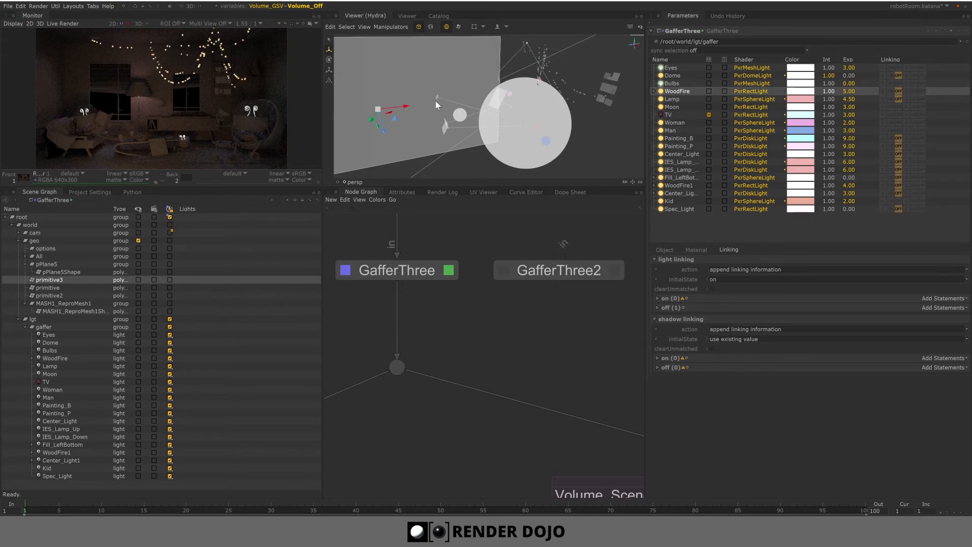
left_click(690, 97)
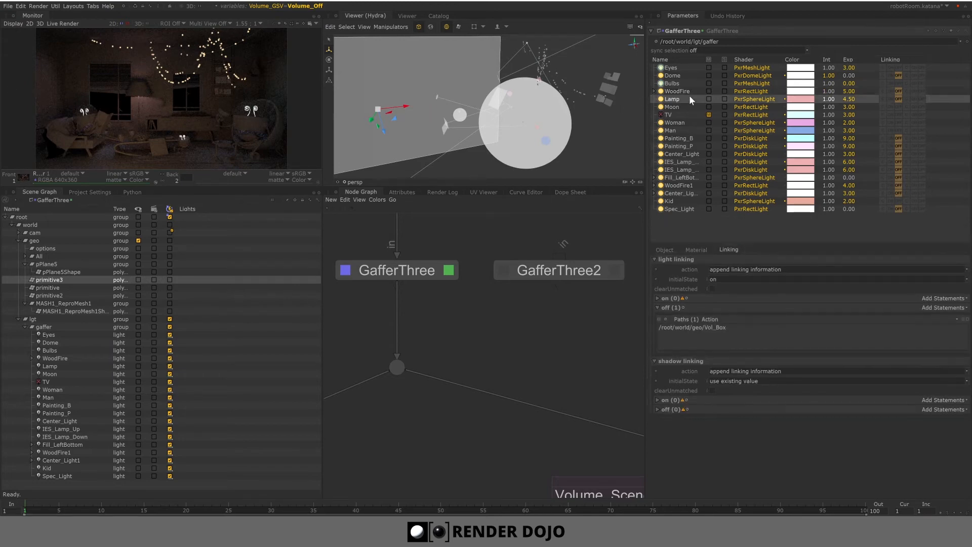
- Select the Lamp light in the Scene Graph, frame it in the viewer, and browse the node graph
left_click(51, 367)
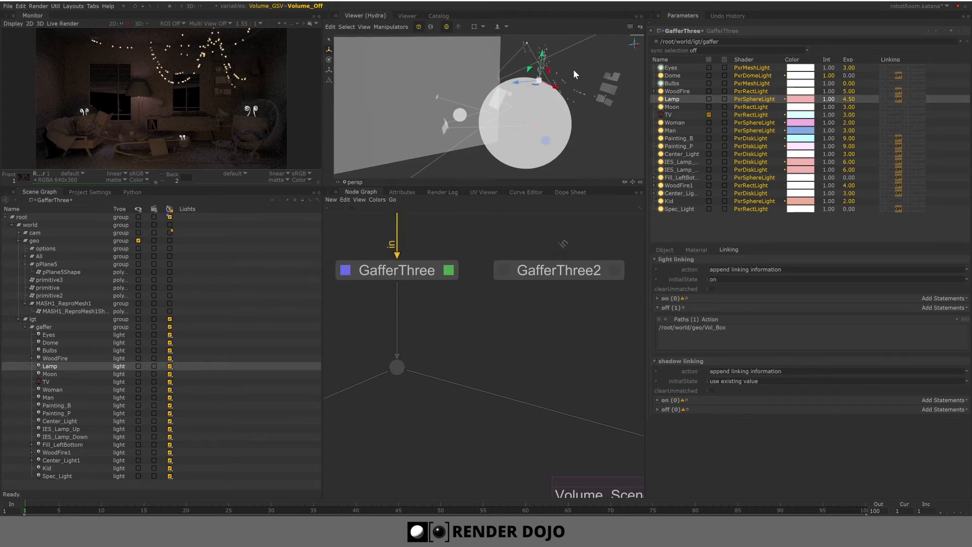
key("f")
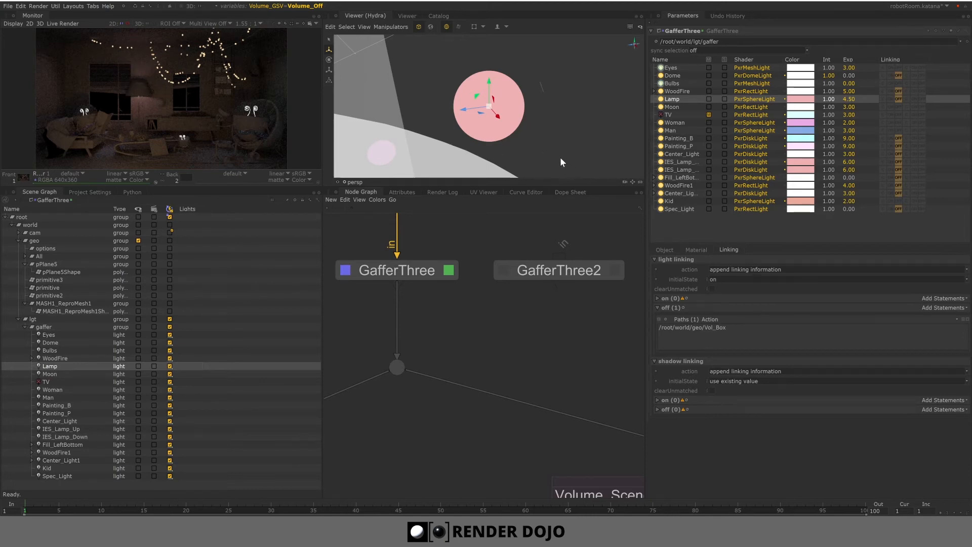
scroll(478, 314, "down", 3)
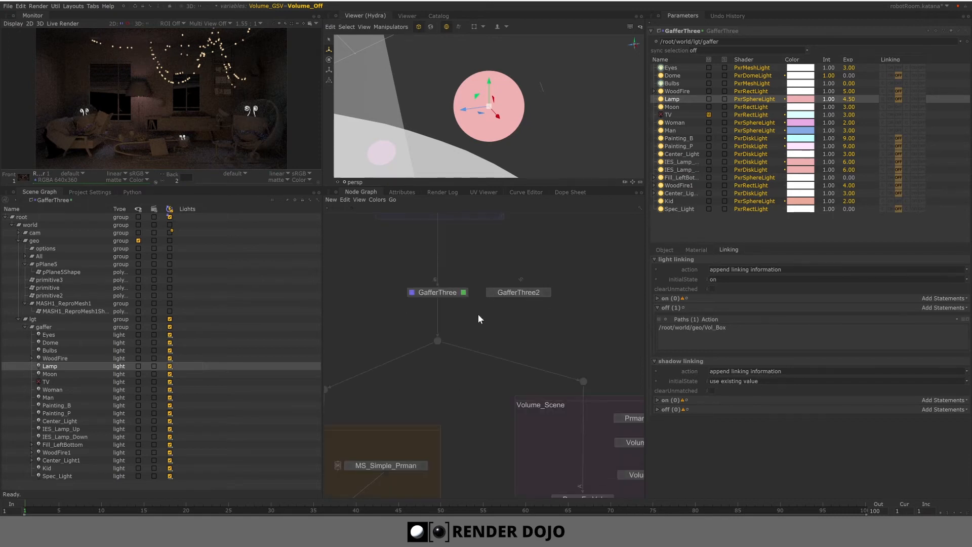
middle_click_drag(343, 387, 615, 226)
middle_click_drag(473, 369, 396, 306)
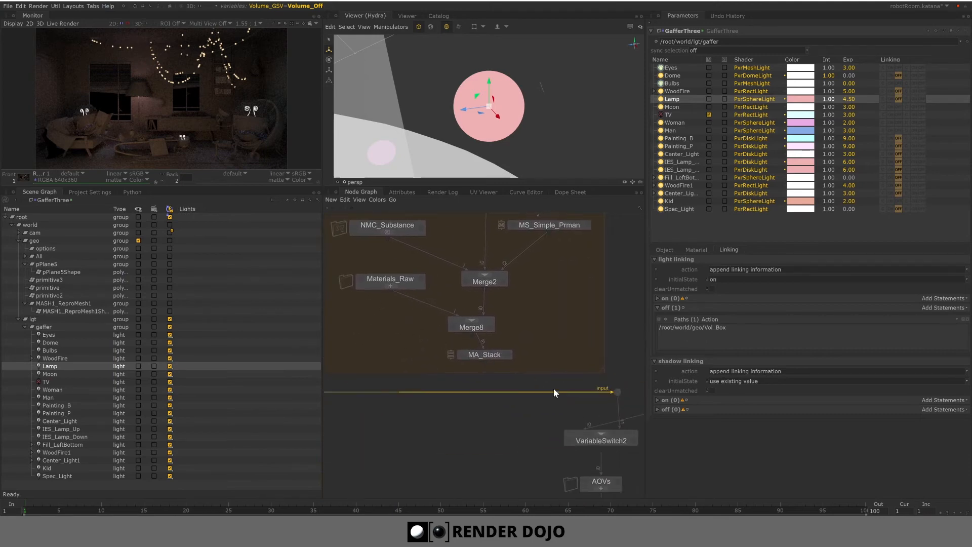
middle_click_drag(499, 319, 494, 334)
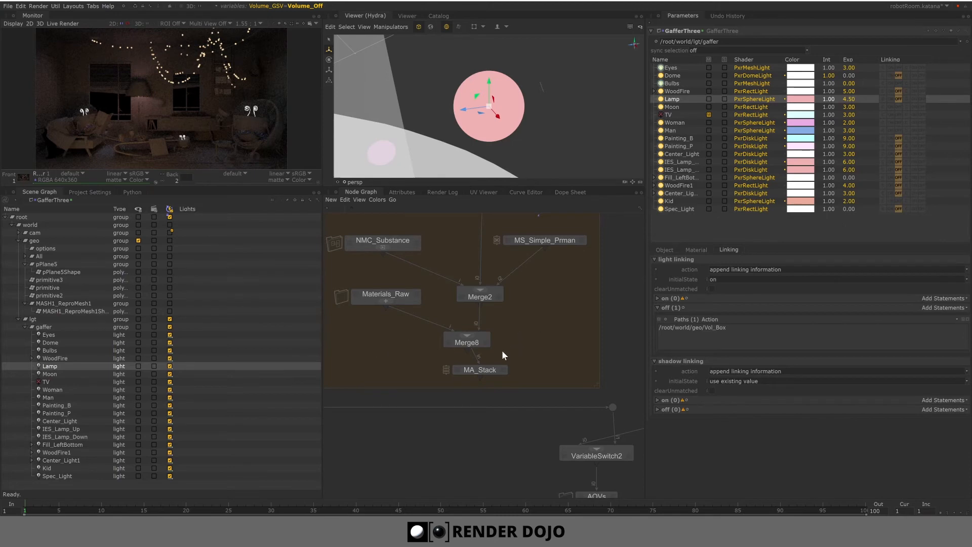
middle_click_drag(517, 351, 452, 351)
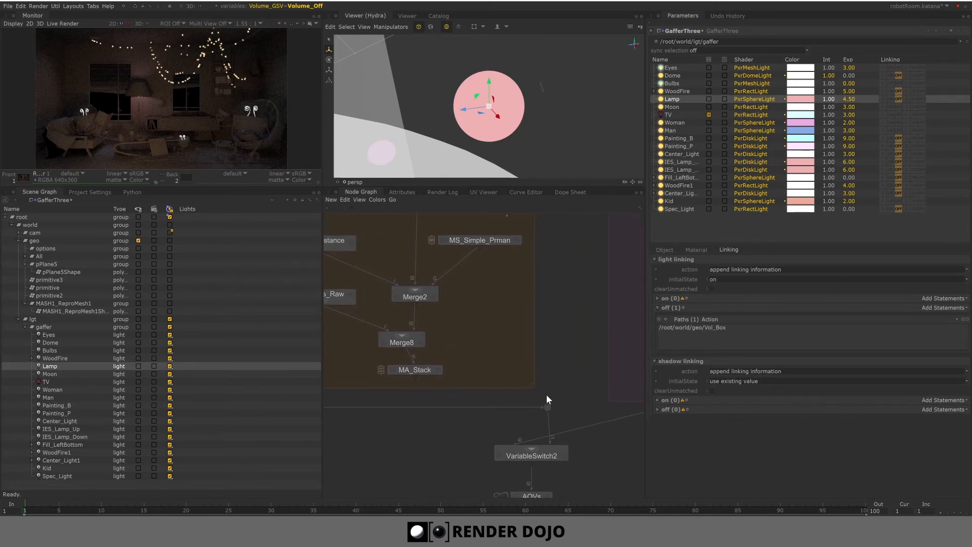
left_click(298, 6)
middle_click_drag(568, 269, 536, 362)
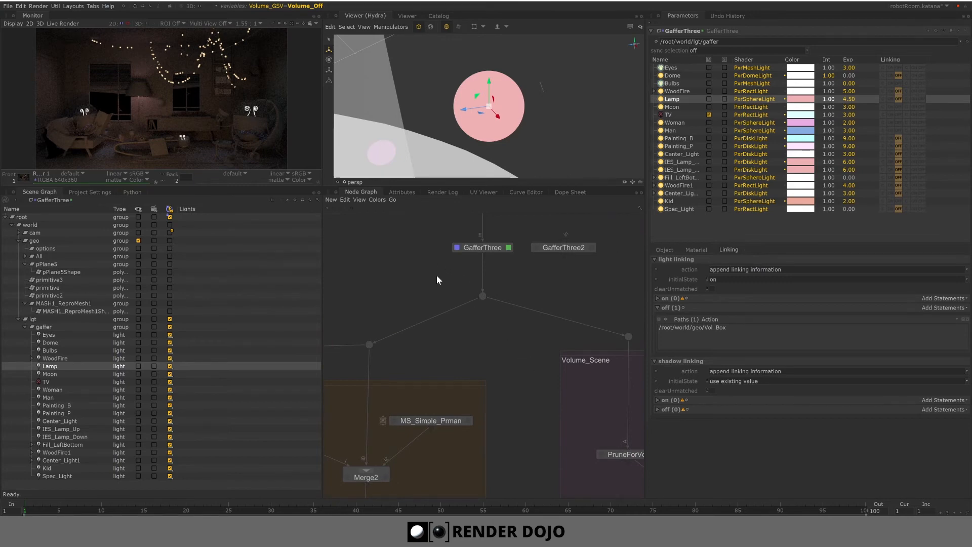
left_click(573, 251)
middle_click_drag(632, 251, 551, 253)
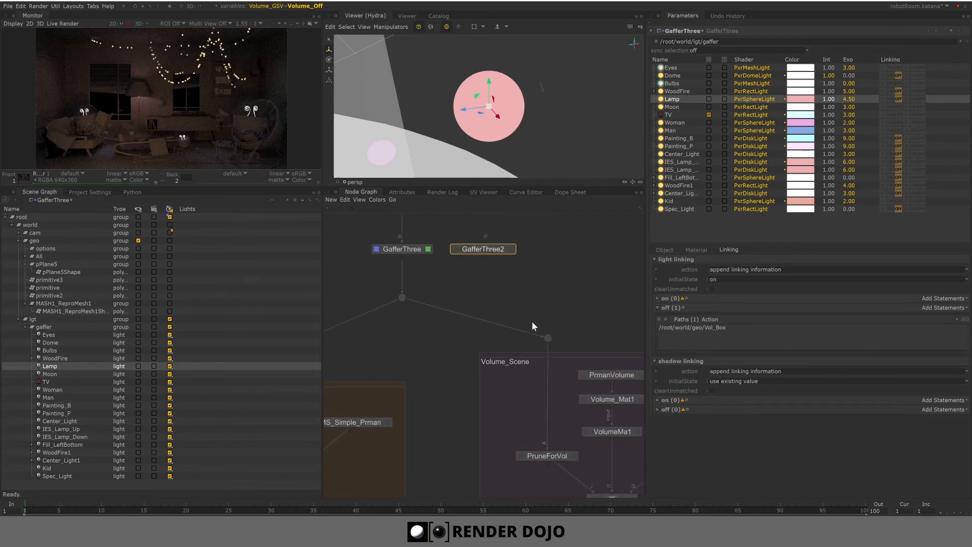
middle_click_drag(435, 419, 484, 481)
middle_click_drag(462, 250, 489, 342)
scroll(445, 338, "up", 4)
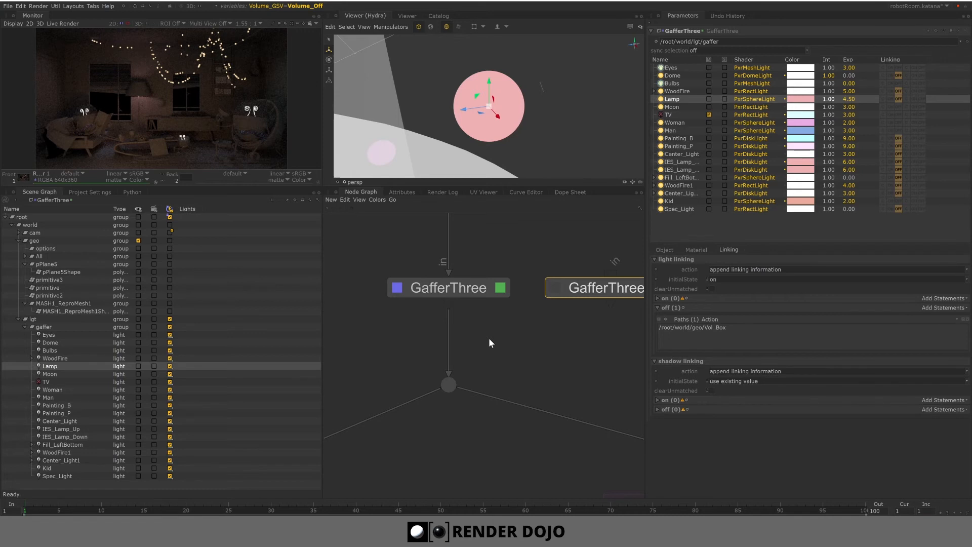
left_click(292, 6)
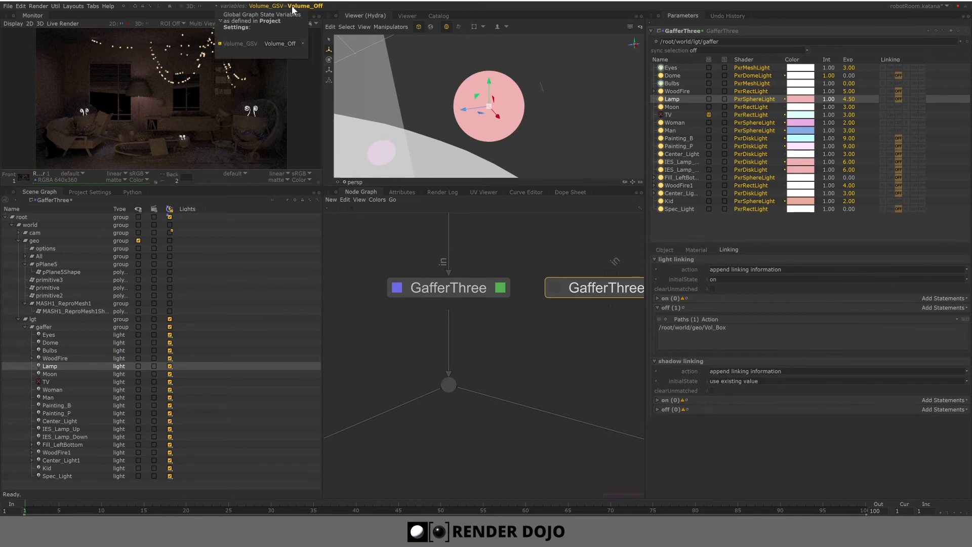
left_click(291, 44)
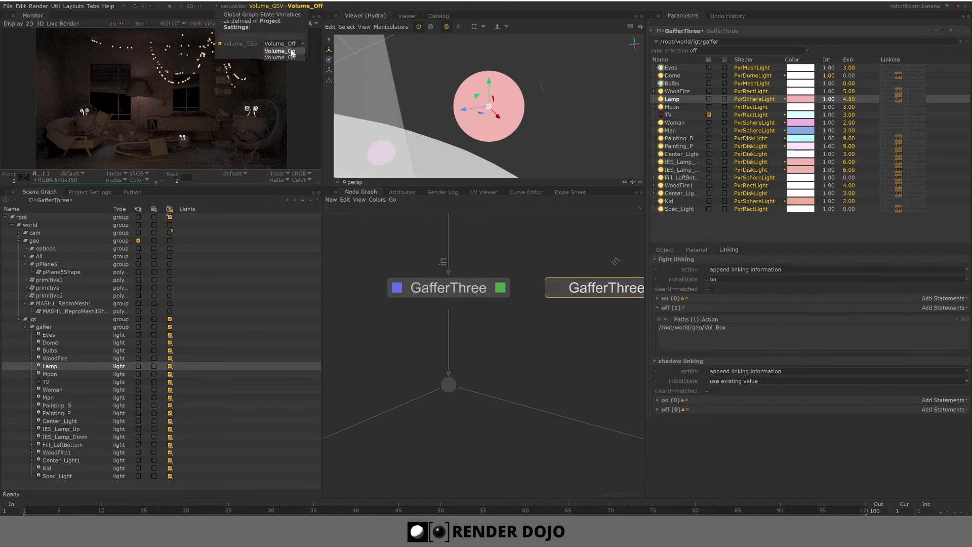
left_click(520, 333)
left_click(522, 361)
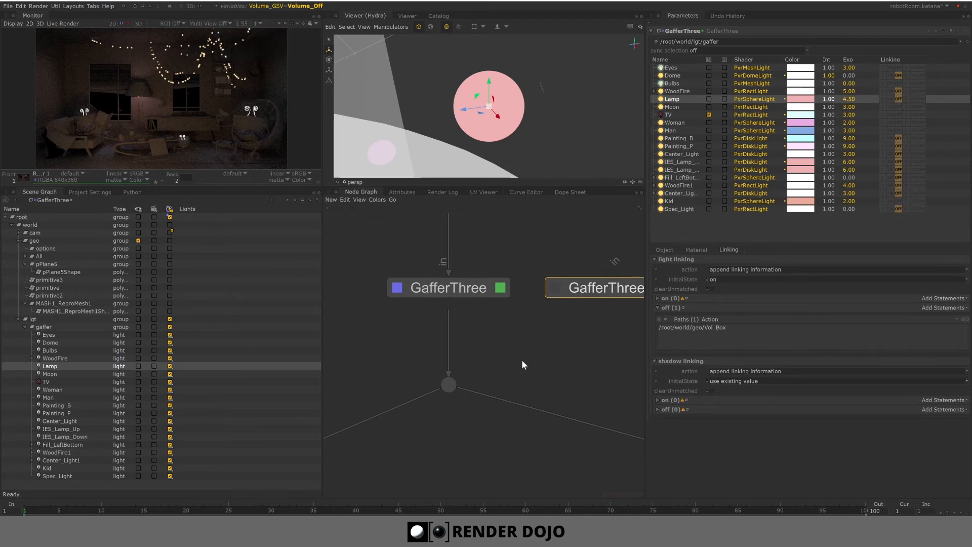
- Select the IES_Lamp_Up light and repoint its IES Profile path from the D: drive to the E: drive
scroll(522, 359, "down", 5)
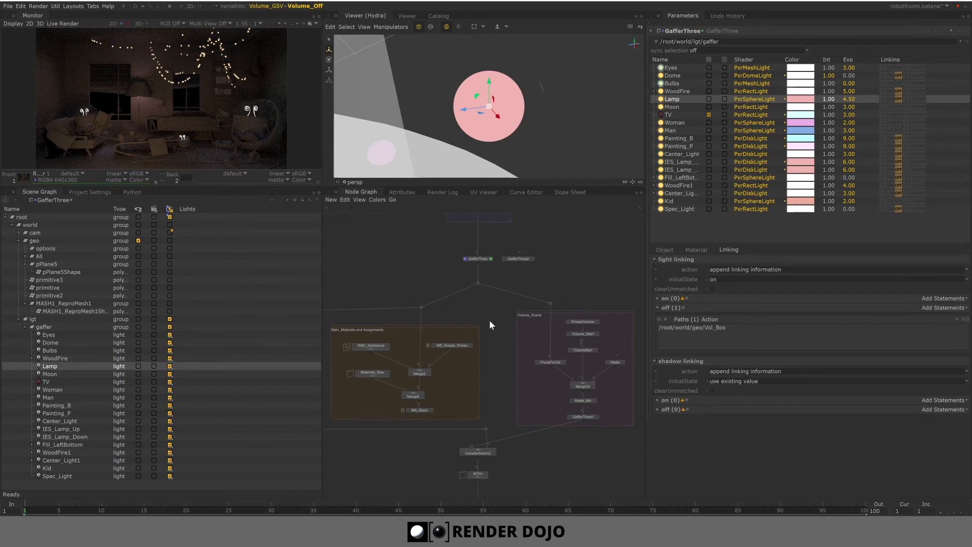
scroll(481, 294, "up", 8)
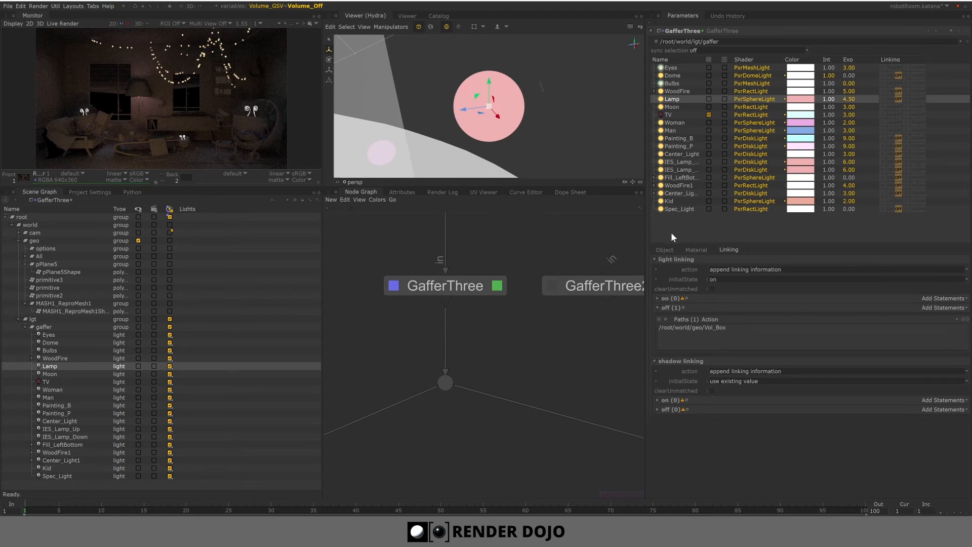
left_click(685, 161)
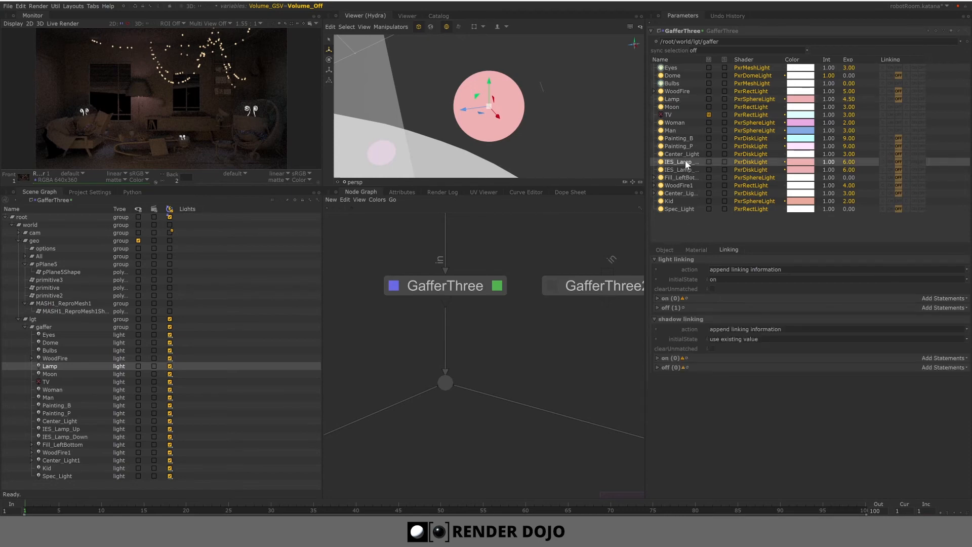
left_click(697, 250)
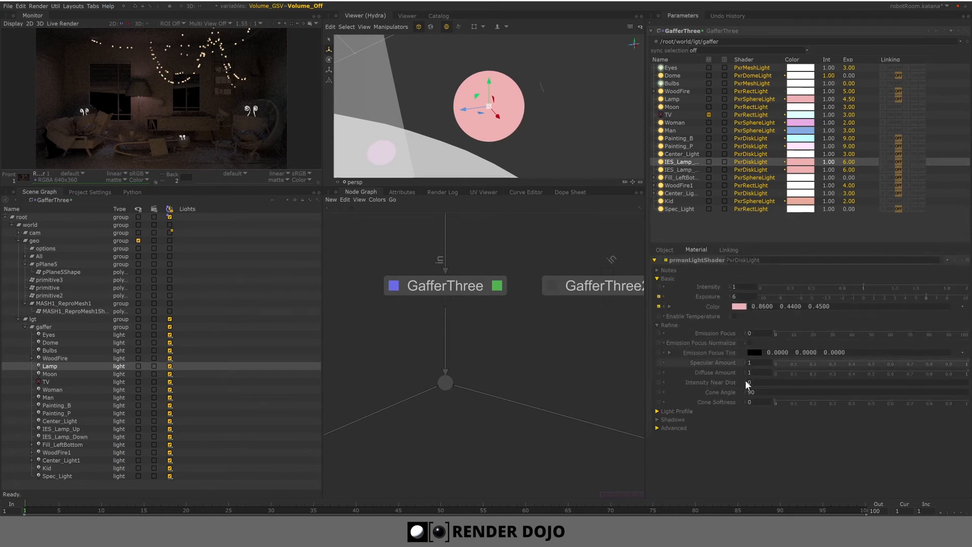
left_click(662, 411)
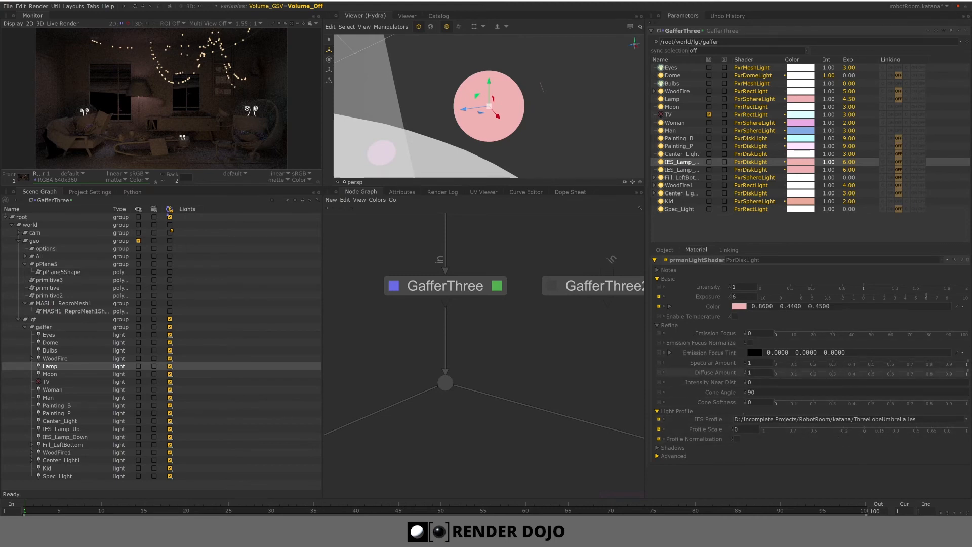
left_click(740, 419)
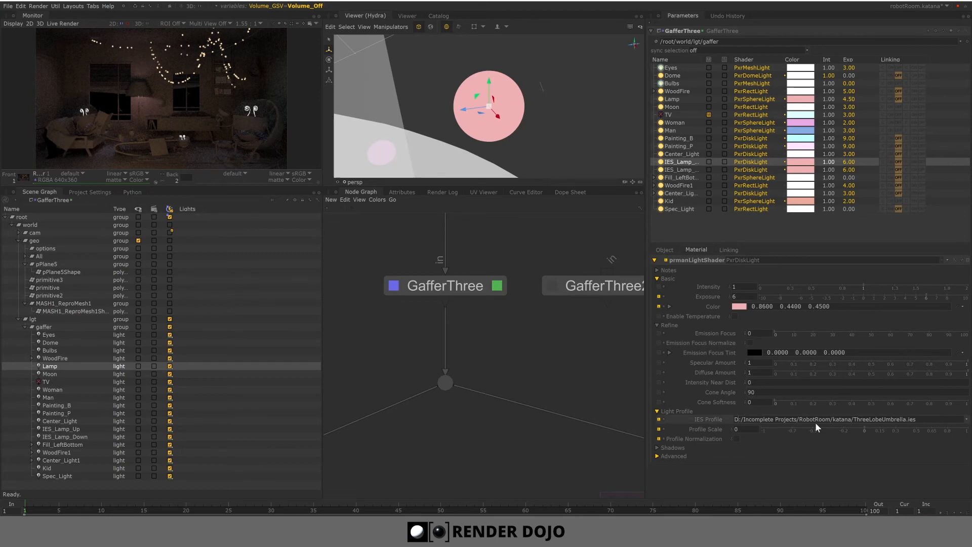
key("BackSpace")
type("E")
key("Return")
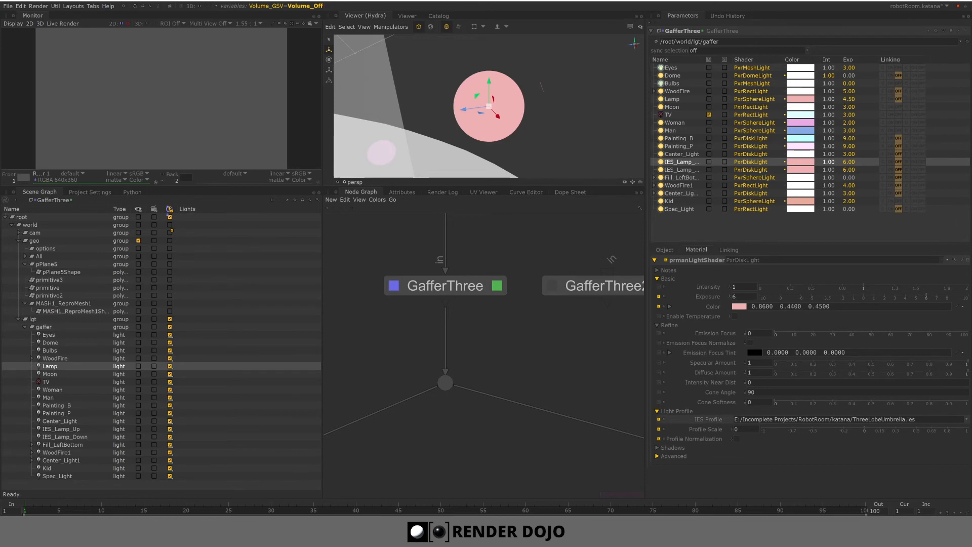
- Search the web for pixar ies lights and browse the RenderMan IES Profiles library
left_click_drag(916, 420, 850, 420)
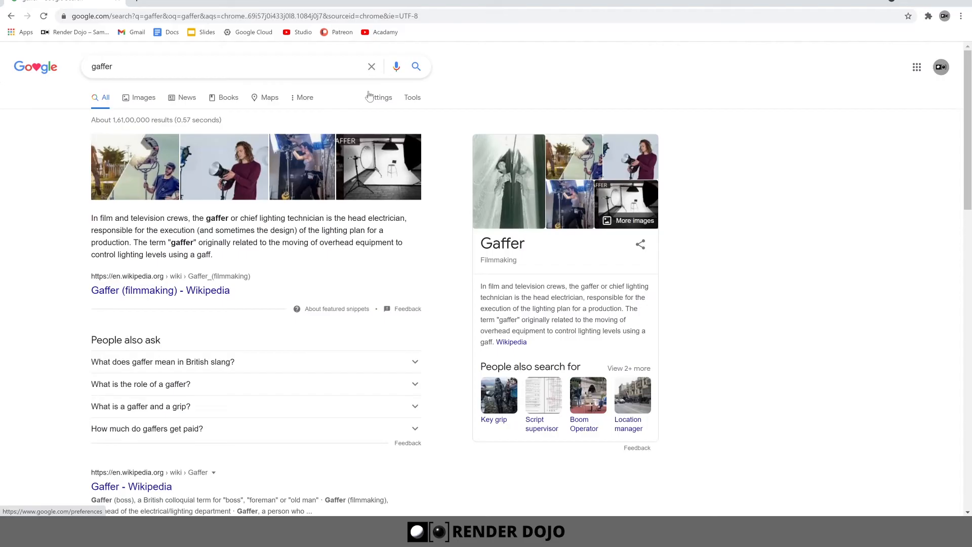
key("ctrl+t")
type("pix")
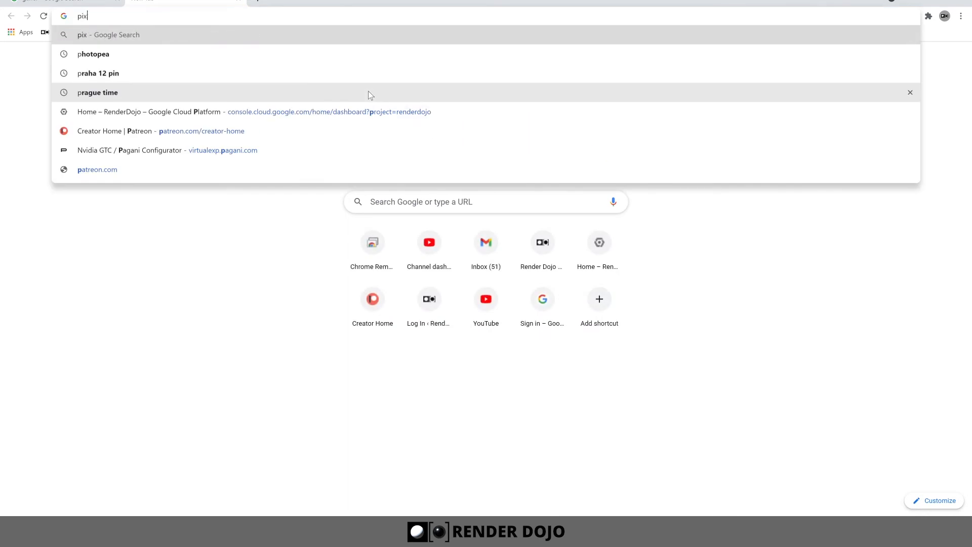
type("ar ies li")
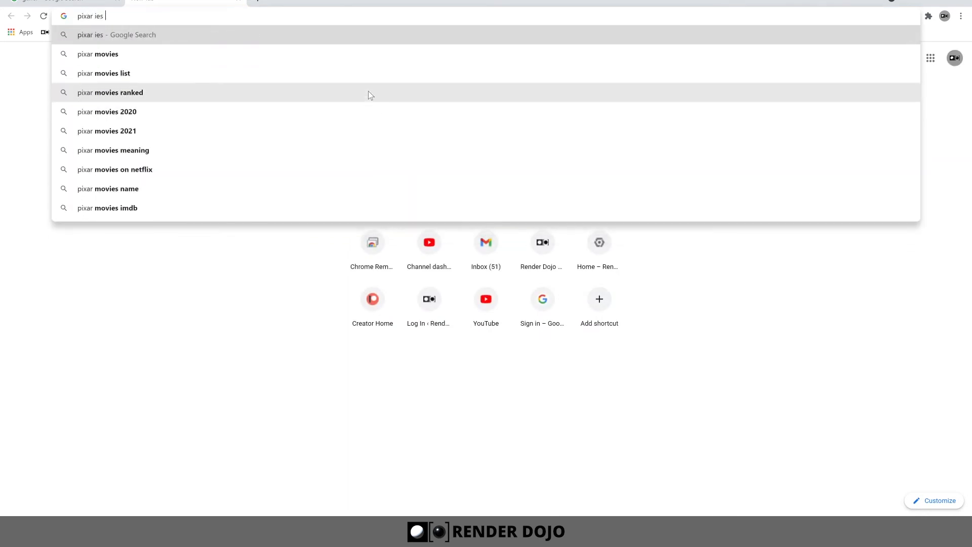
type("ghts")
key("Return")
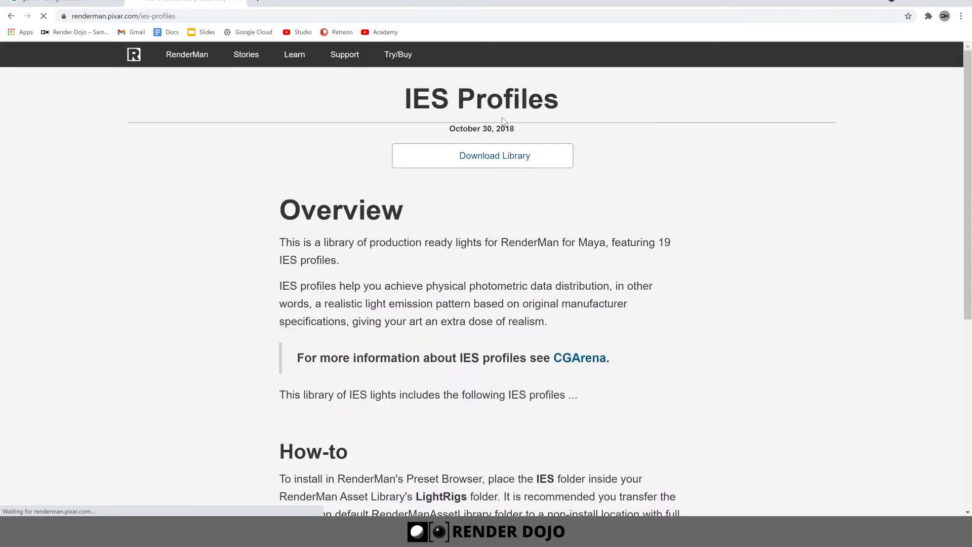
scroll(692, 273, "down", 2)
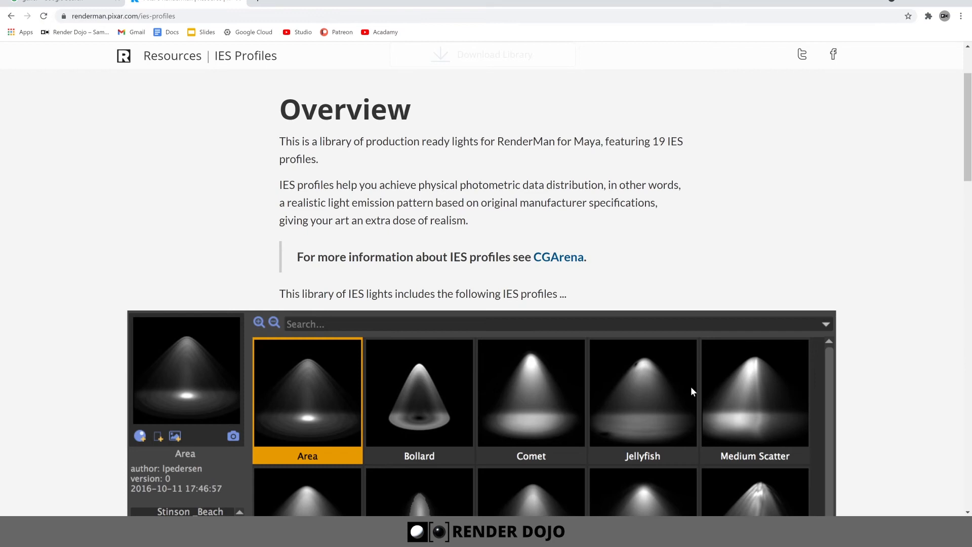
scroll(692, 390, "down", 3)
scroll(611, 336, "down", 3)
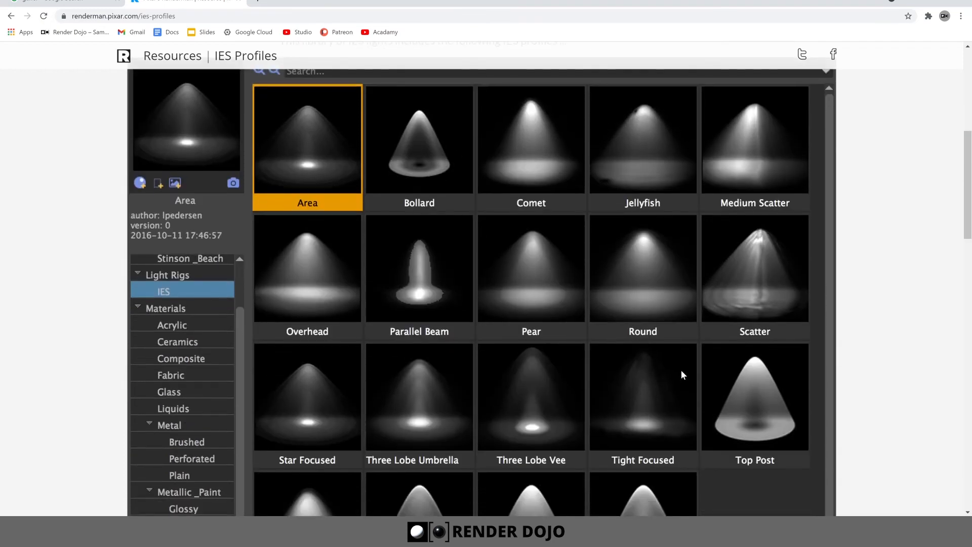
scroll(658, 420, "down", 1)
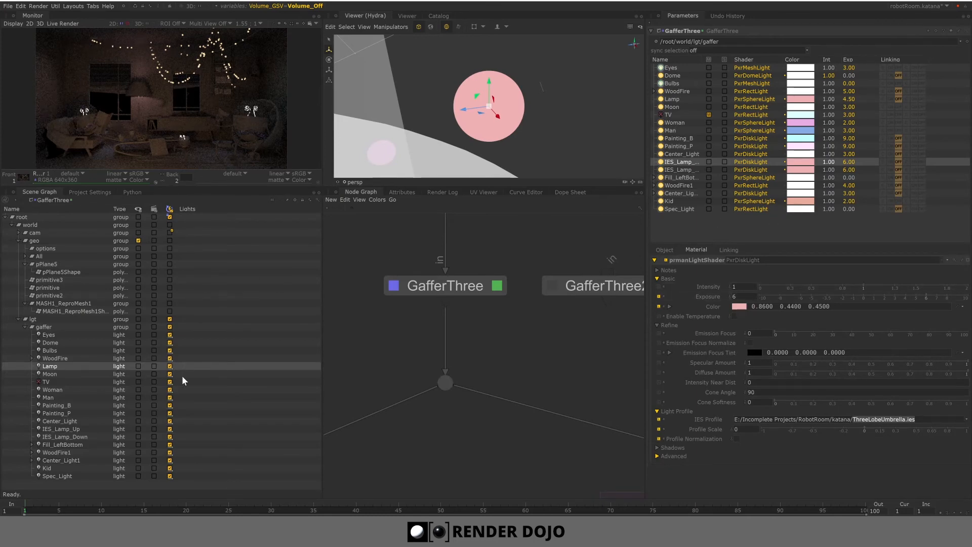
- Select the IES_Lamp_Up light in the Scene Graph, frame and orbit it in the viewer, and look over the node graph
left_click_drag(702, 59, 858, 55)
left_click(69, 430)
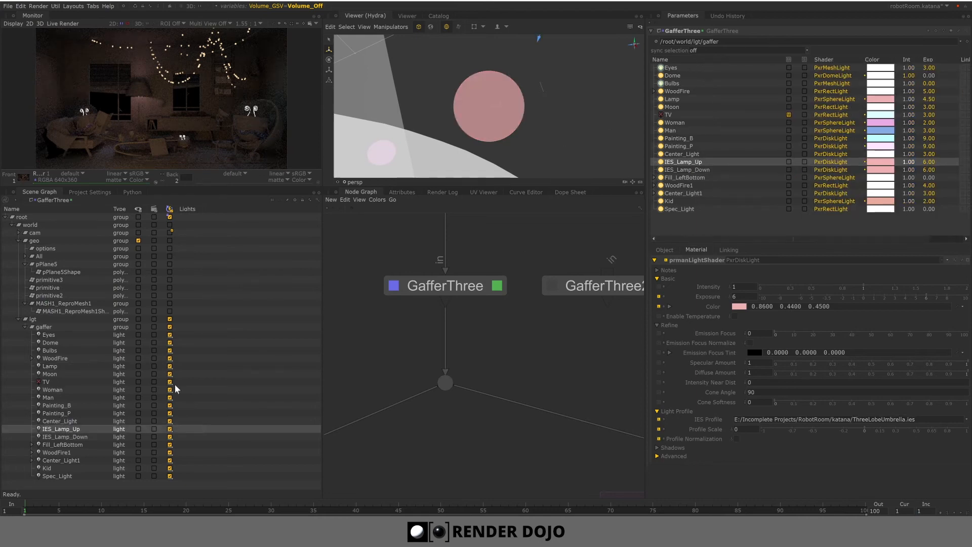
key("f")
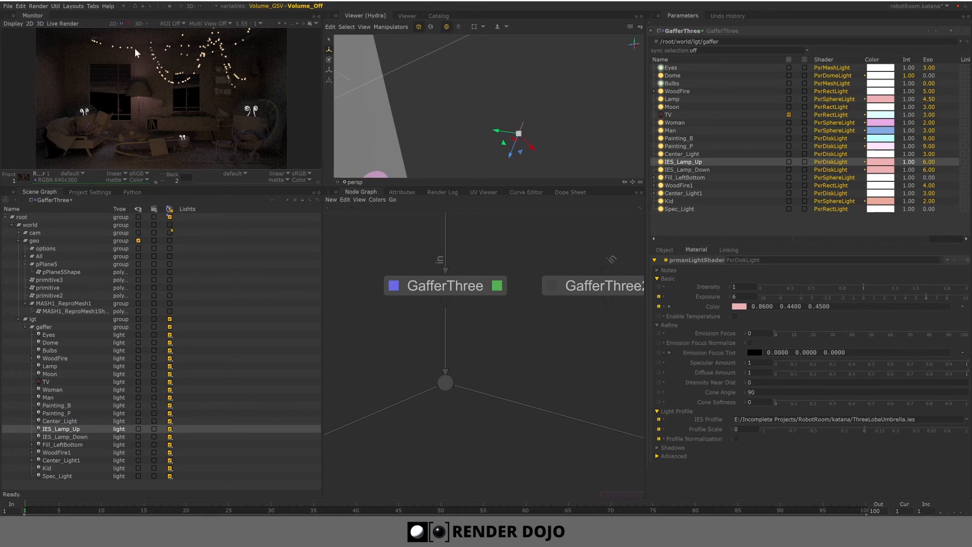
scroll(488, 132, "down", 5)
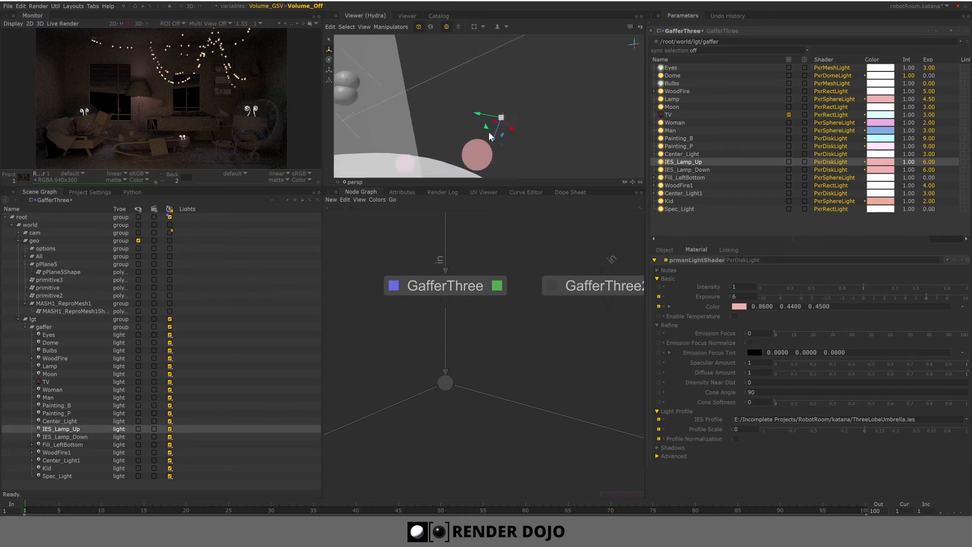
scroll(519, 148, "down", 6)
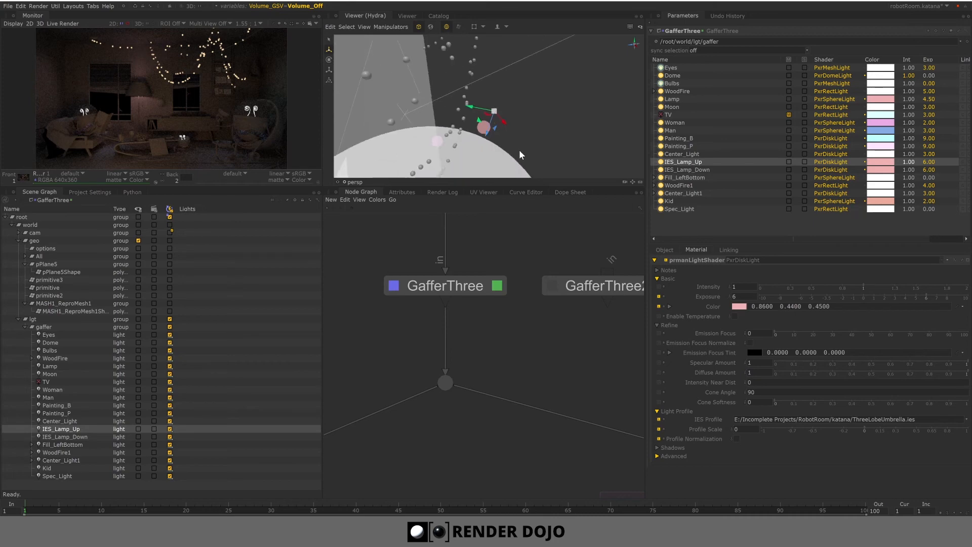
left_click_drag(484, 126, 506, 104, "alt")
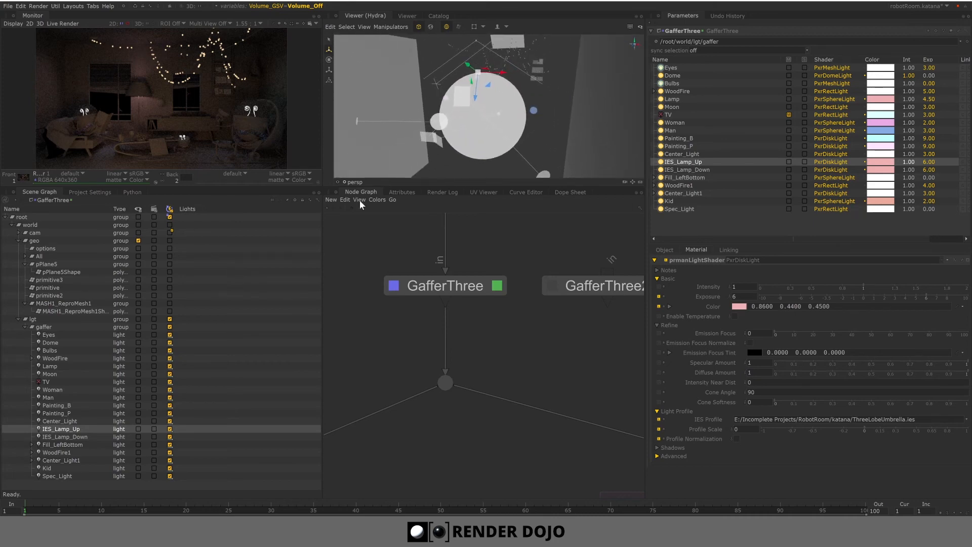
left_click(24, 264)
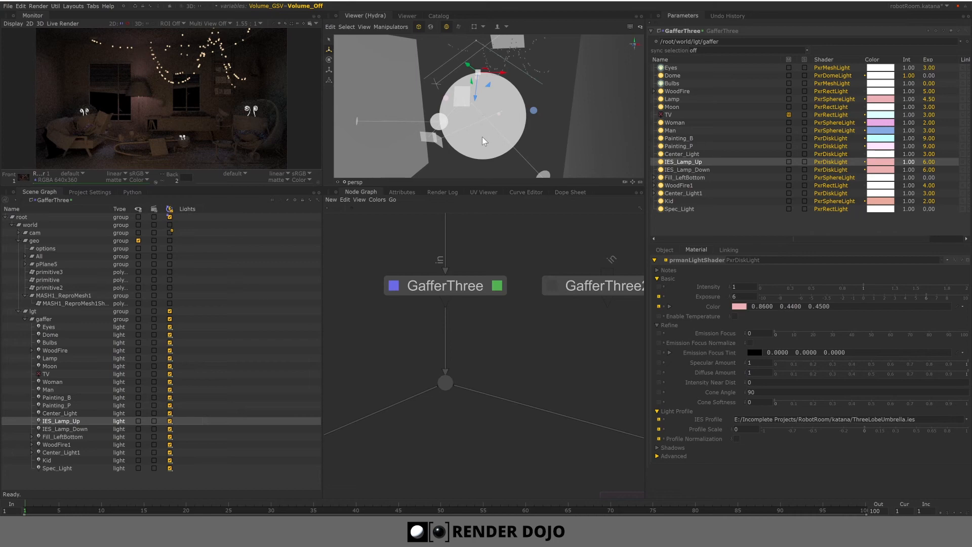
scroll(476, 354, "down", 3)
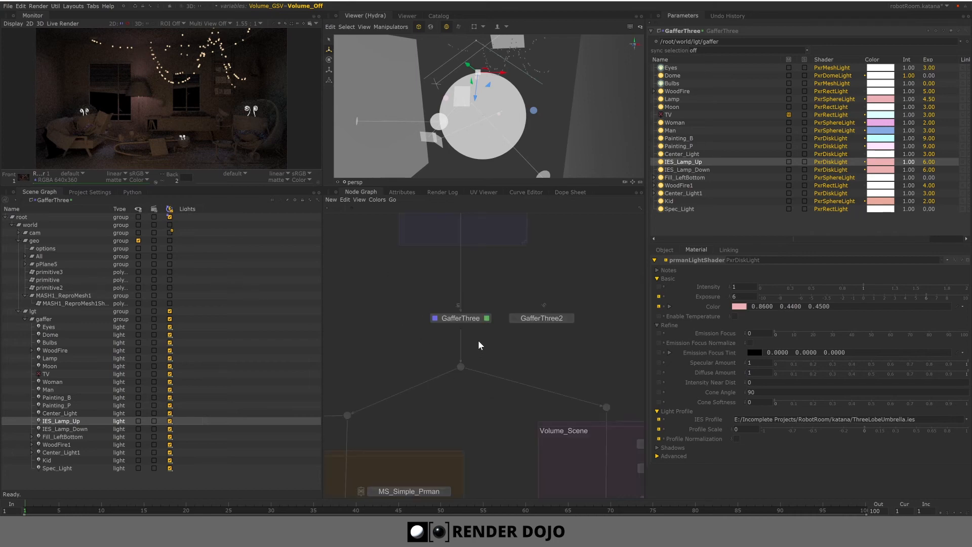
middle_click_drag(472, 384, 504, 302)
middle_click_drag(476, 352, 501, 287)
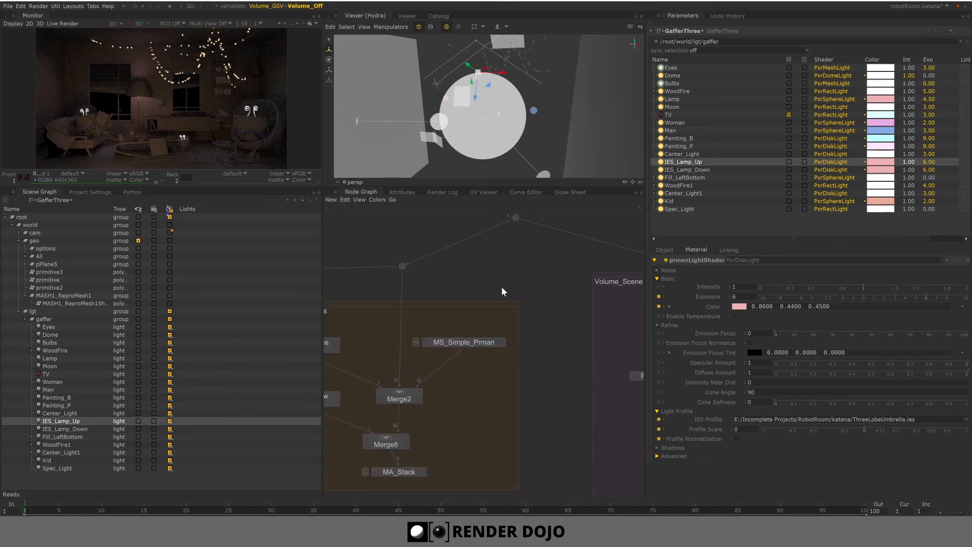
scroll(471, 445, "down", 3)
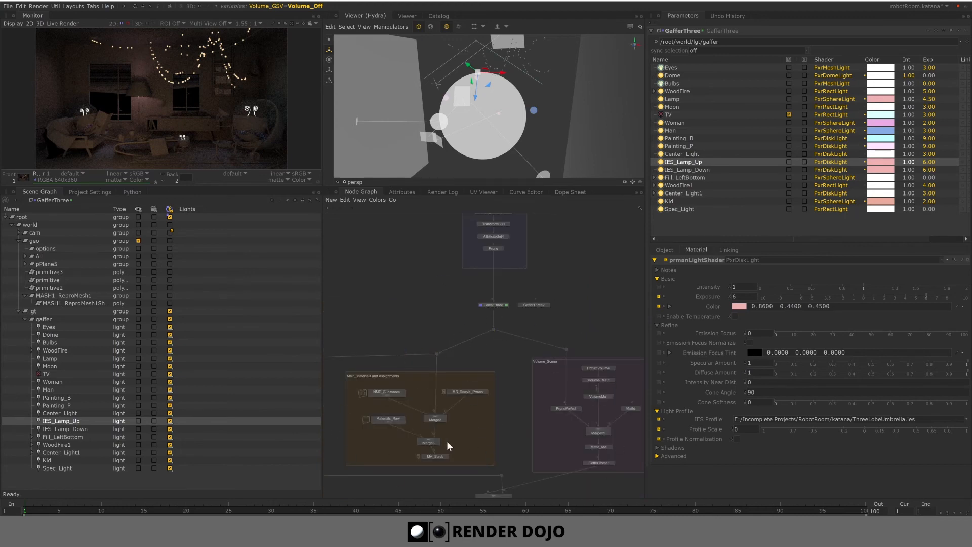
scroll(491, 338, "up", 3)
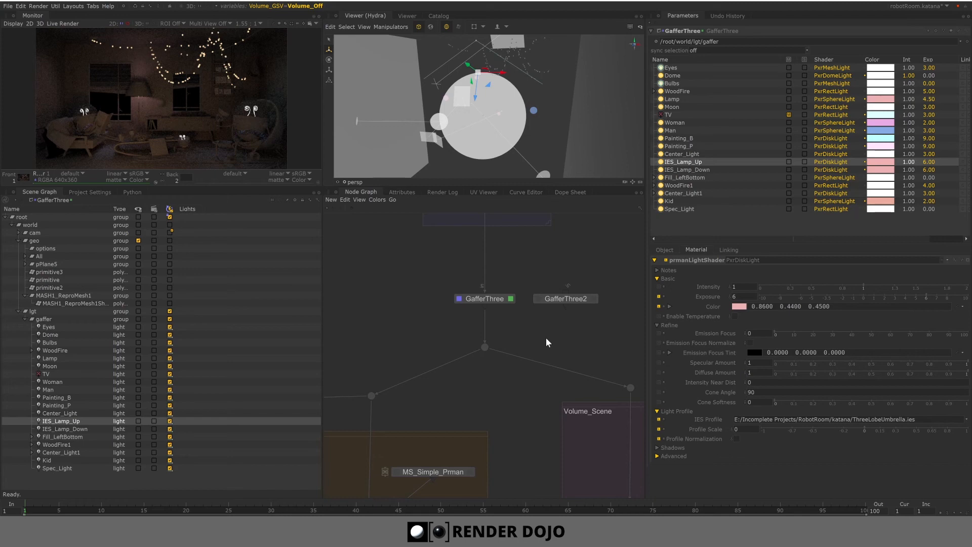
scroll(543, 335, "up", 3)
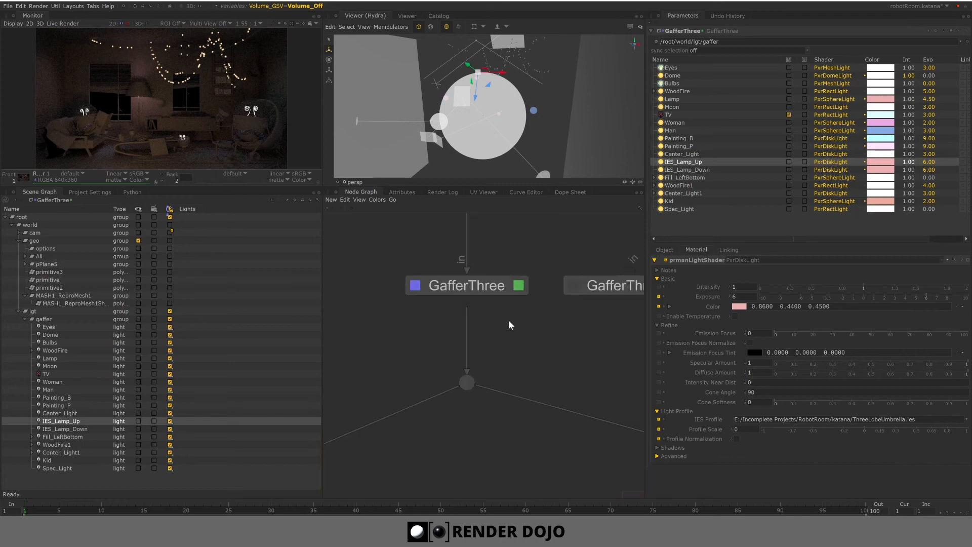
key("Tab")
type("InfoCreate")
key("Return")
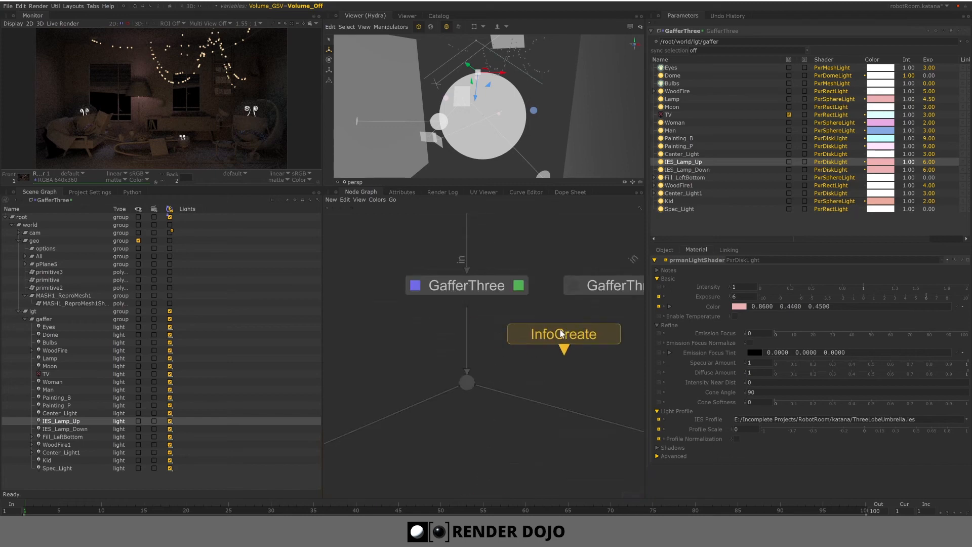
left_click(569, 337)
key("Delete")
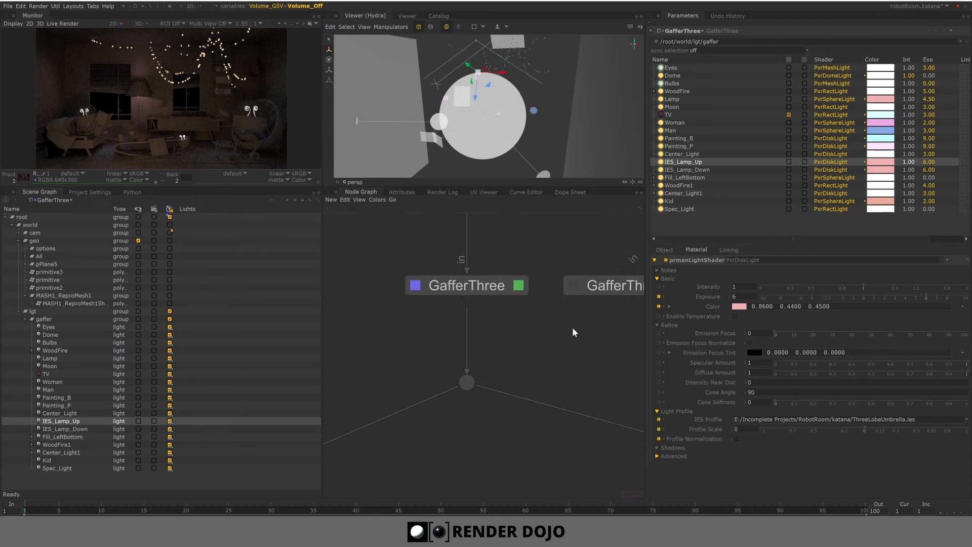
- Connect GafferThree2 below GafferThree, make it the edited node, and set its sync selection to in/out
left_click_drag(598, 293, 467, 339)
left_click(521, 335)
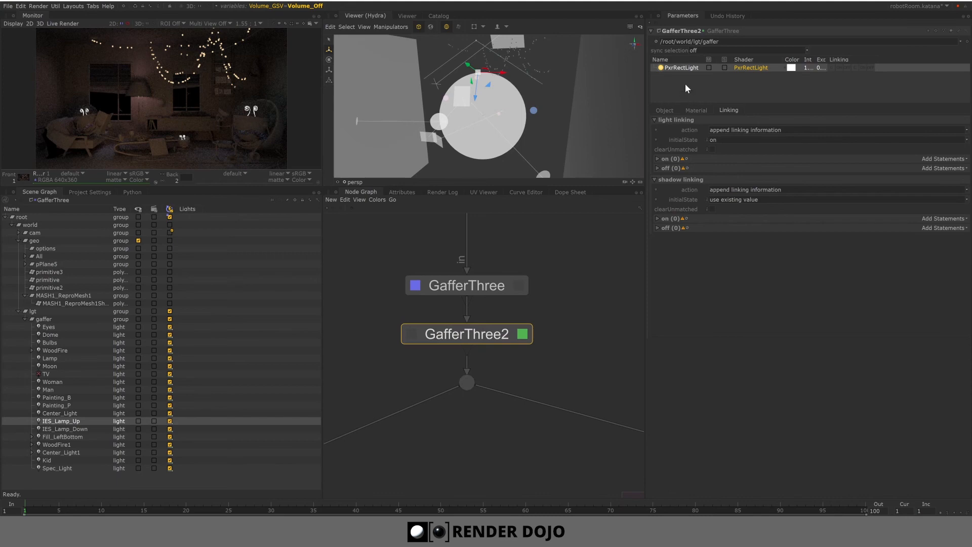
left_click(717, 49)
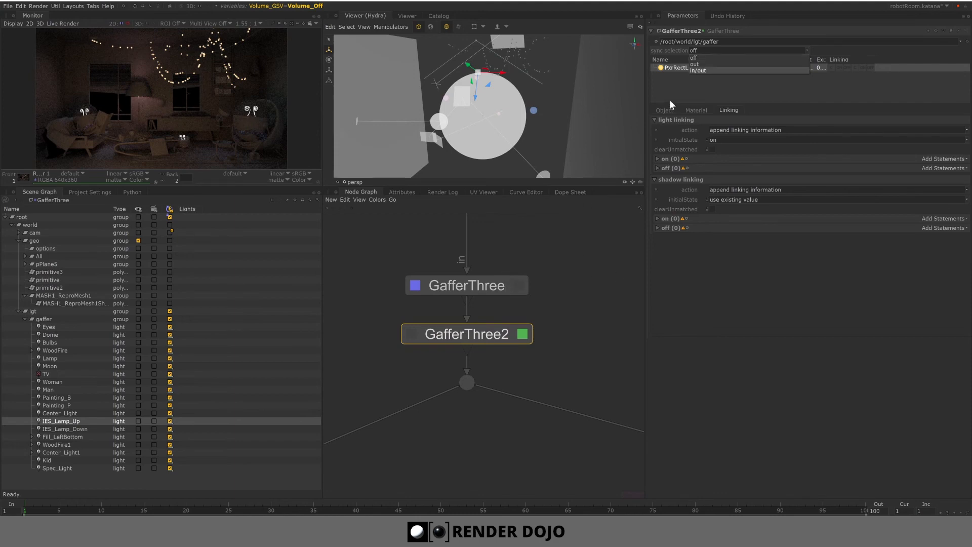
left_click(722, 69)
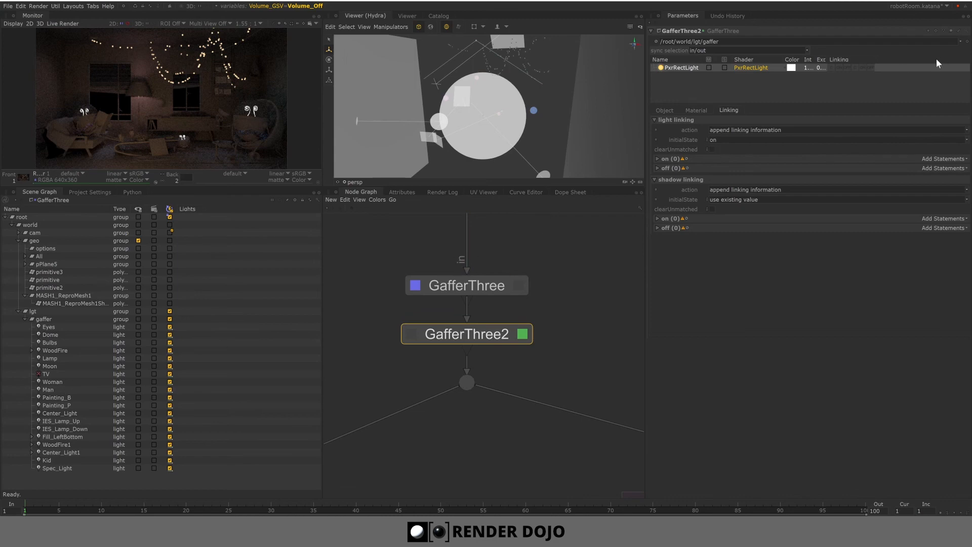
left_click(665, 110)
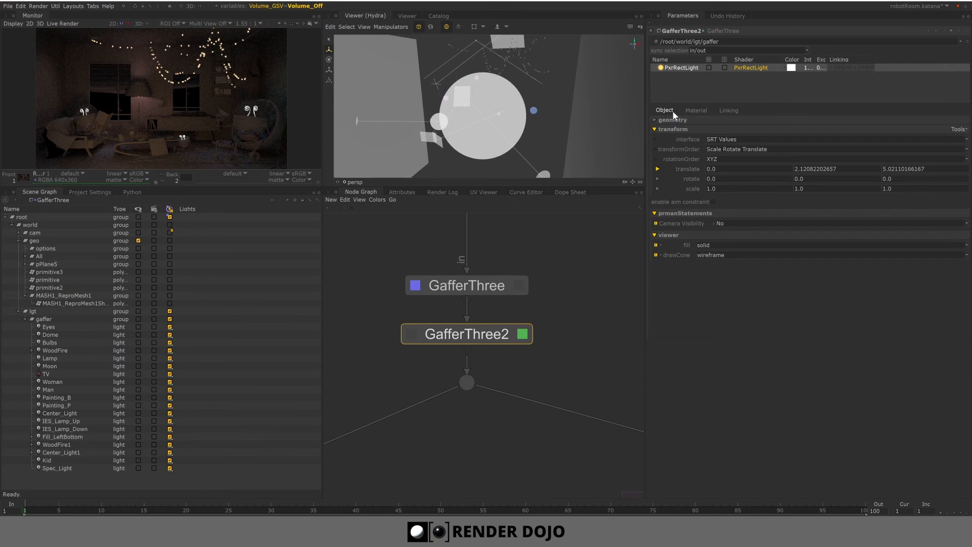
- Switch editing back to GafferThree and delete the GafferThree2 node
left_click(518, 285)
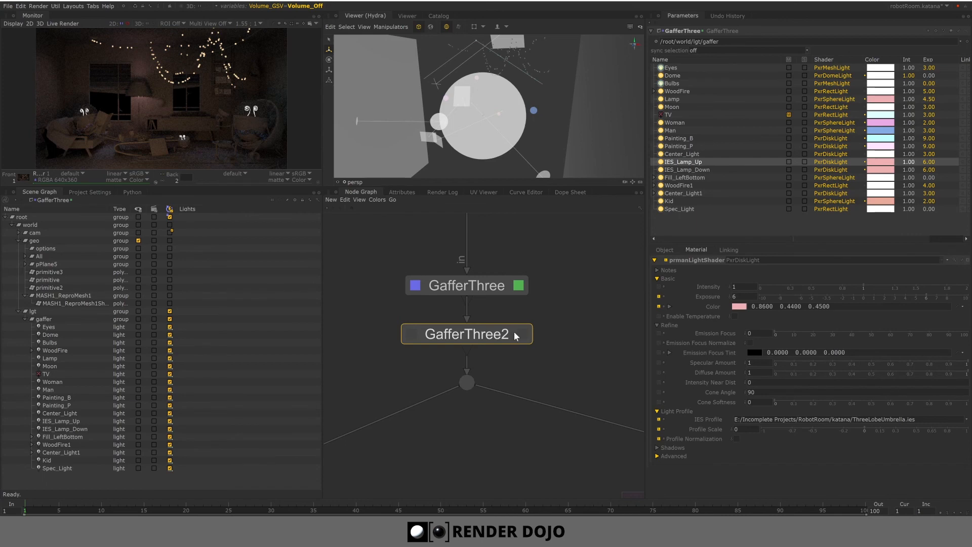
key("Delete")
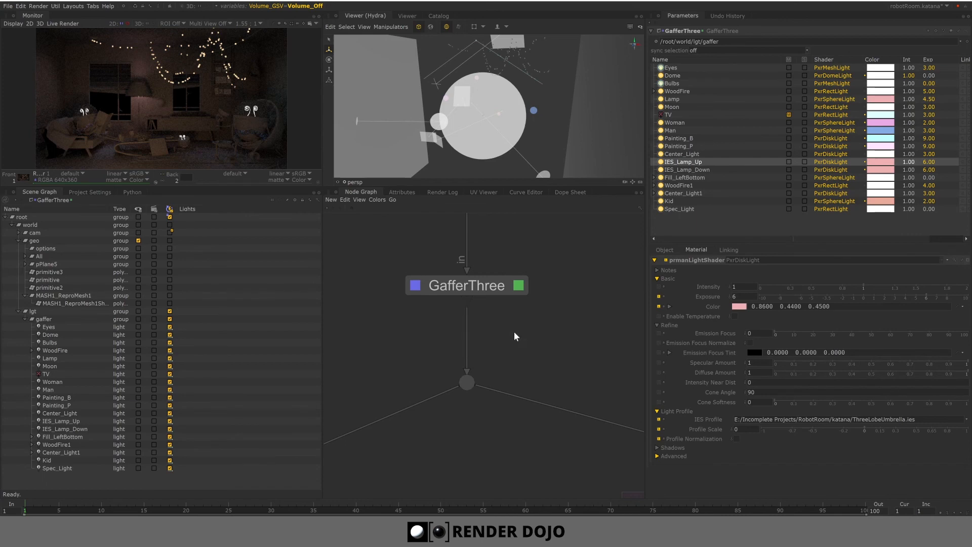